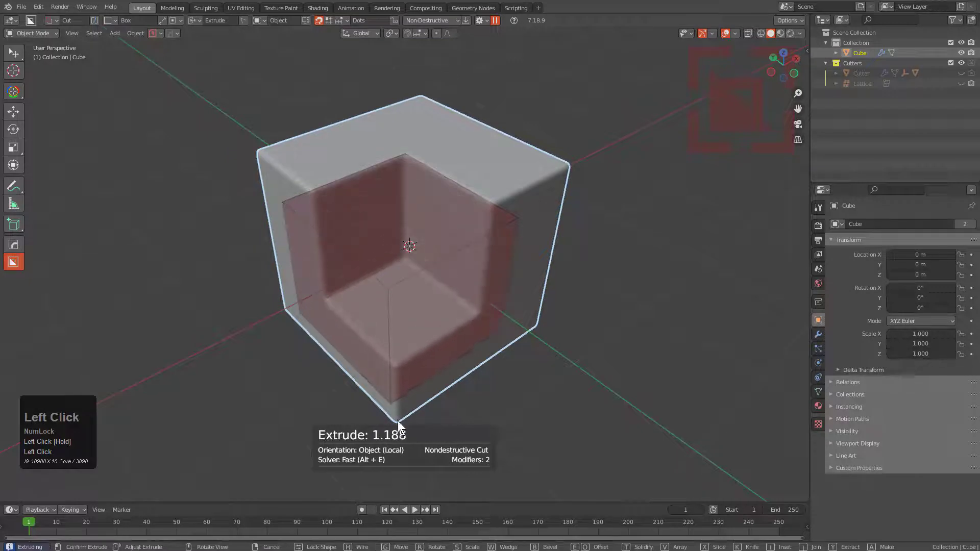
Step: Slice the box-shaped corner section out of the cube about 1.19 deep and select the separated corner piece
{"action": "key", "text": "x"}
{"action": "left_click", "coordinate": [398, 421]}
{"action": "middle_click_drag", "start_coordinate": [444, 287], "coordinate": [422, 282]}
{"action": "scroll", "coordinate": [422, 281], "scroll_direction": "up", "scroll_amount": 1}
{"action": "left_click", "coordinate": [405, 275]}
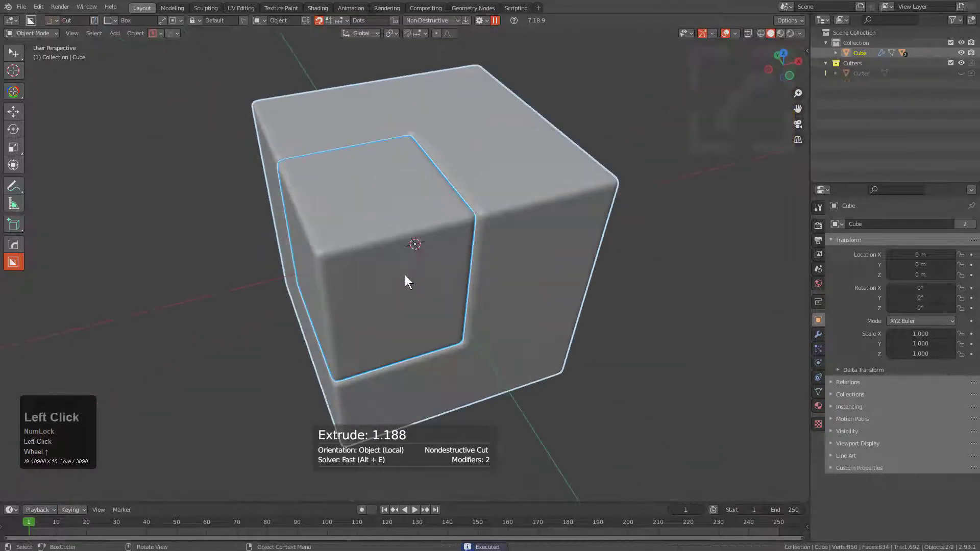
Step: Cut a box notch about 1.07 deep into the corner piece's side edge and adjust its bevel to 0.037 width with 6 segments
{"action": "mouse_move", "coordinate": [440, 242]}
{"action": "left_mouse_down"}
{"action": "mouse_move", "coordinate": [511, 321]}
{"action": "mouse_move", "coordinate": [498, 297]}
{"action": "left_mouse_up"}
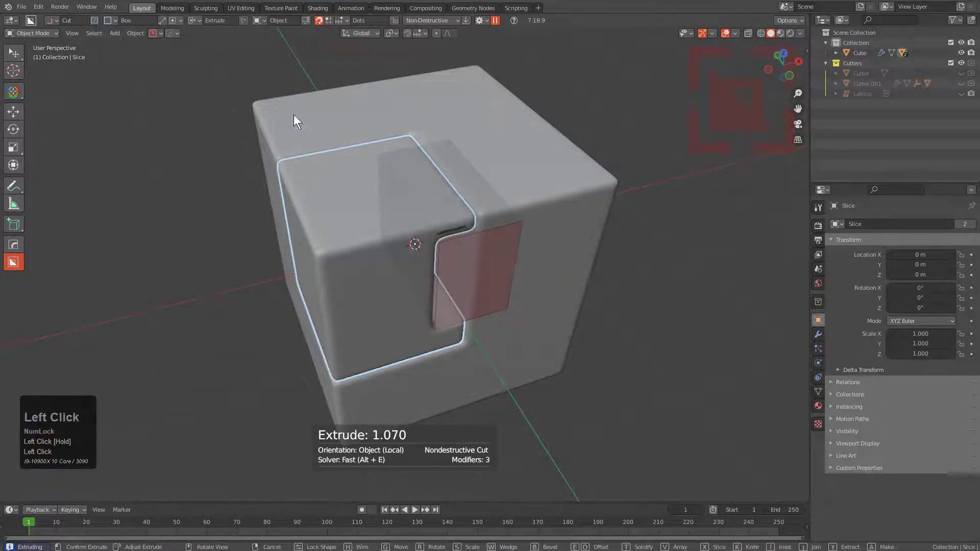
{"action": "left_click", "coordinate": [471, 237]}
{"action": "key", "text": "q"}
{"action": "left_click", "coordinate": [445, 227]}
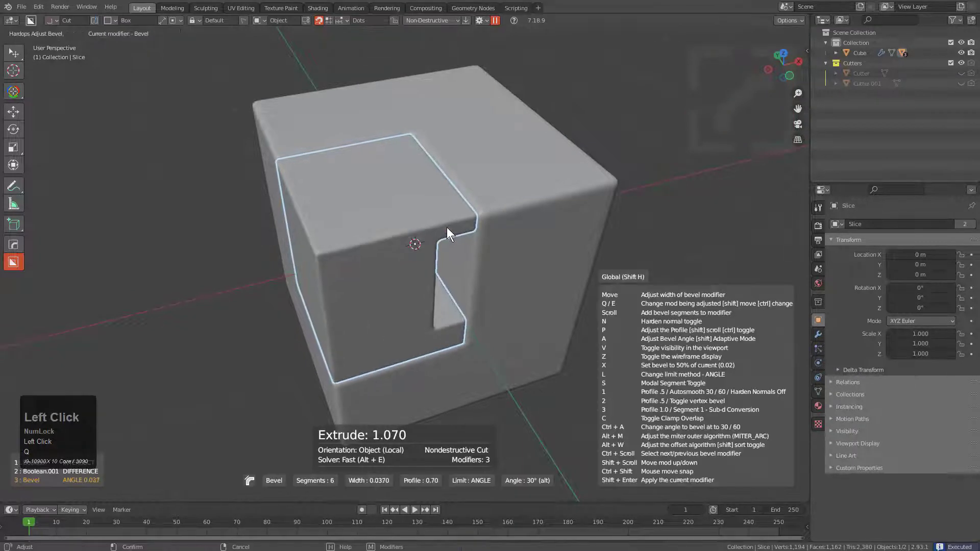
{"action": "left_click", "coordinate": [447, 228]}
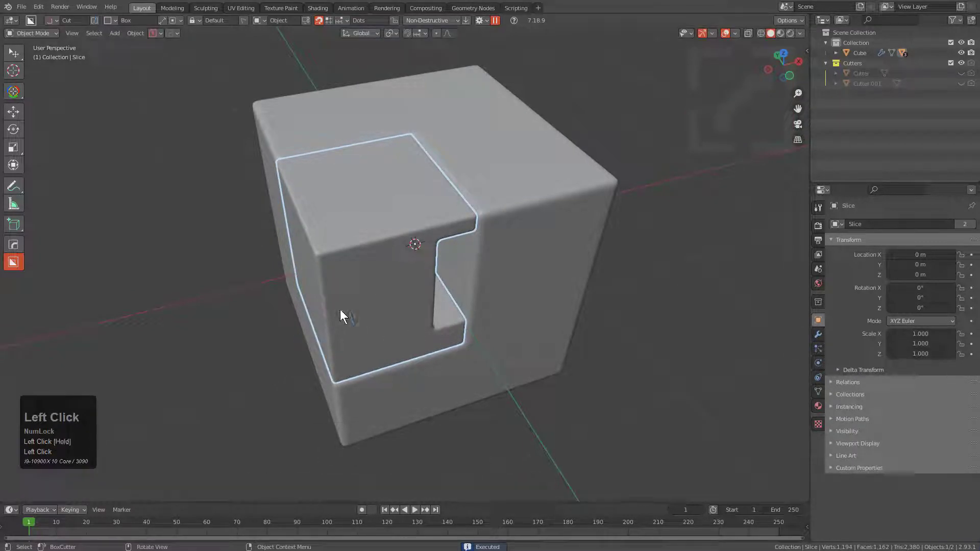
Step: Cut box notches into the corner piece's outer edge, the cube's front below that piece, and the cube's far side edge
{"action": "left_click_drag", "start_coordinate": [344, 297], "coordinate": [306, 361]}
{"action": "left_click", "coordinate": [494, 259]}
{"action": "mouse_move", "coordinate": [500, 259]}
{"action": "left_mouse_down"}
{"action": "mouse_move", "coordinate": [426, 366]}
{"action": "mouse_move", "coordinate": [390, 383]}
{"action": "mouse_move", "coordinate": [385, 353]}
{"action": "left_mouse_up"}
{"action": "left_click", "coordinate": [385, 354]}
{"action": "left_click_drag", "start_coordinate": [555, 237], "coordinate": [609, 335]}
Step: Slice a box section about 0.85 deep out of the cube's upper corner, keeping all parts selected
{"action": "mouse_move", "coordinate": [473, 132]}
{"action": "left_mouse_down"}
{"action": "mouse_move", "coordinate": [605, 164]}
{"action": "mouse_move", "coordinate": [666, 163]}
{"action": "left_mouse_up"}
{"action": "key", "text": "x"}
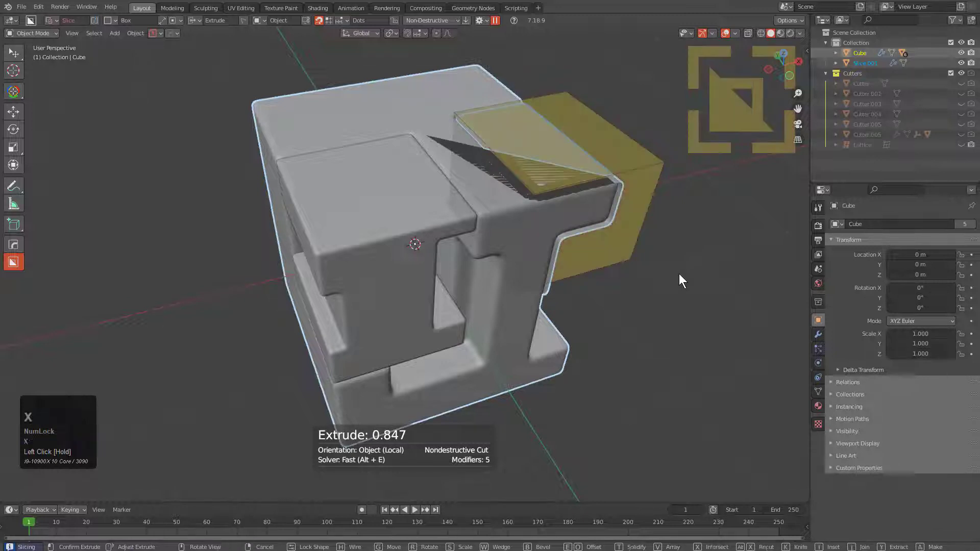
{"action": "key", "text": "g"}
{"action": "middle_click_drag", "start_coordinate": [638, 245], "coordinate": [486, 221]}
{"action": "left_click", "coordinate": [463, 186]}
{"action": "scroll", "coordinate": [483, 221], "scroll_direction": "down", "scroll_amount": 3}
Step: Try dicing the selected parts with Dice V2 at 12 knife cuts along X, and join the objects
{"action": "key", "text": "q"}
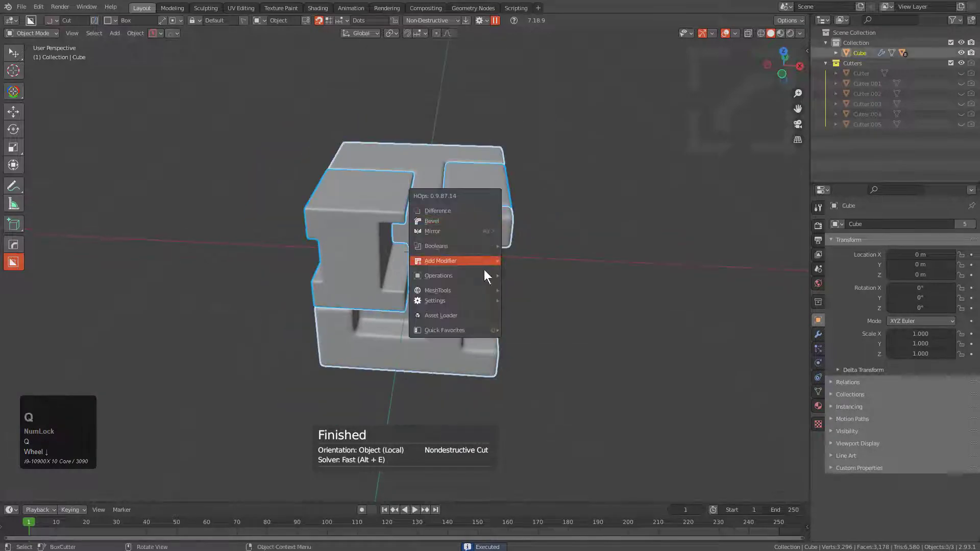
{"action": "mouse_move", "coordinate": [480, 287]}
{"action": "left_click", "coordinate": [522, 313]}
{"action": "scroll", "coordinate": [522, 314], "scroll_direction": "up", "scroll_amount": 2}
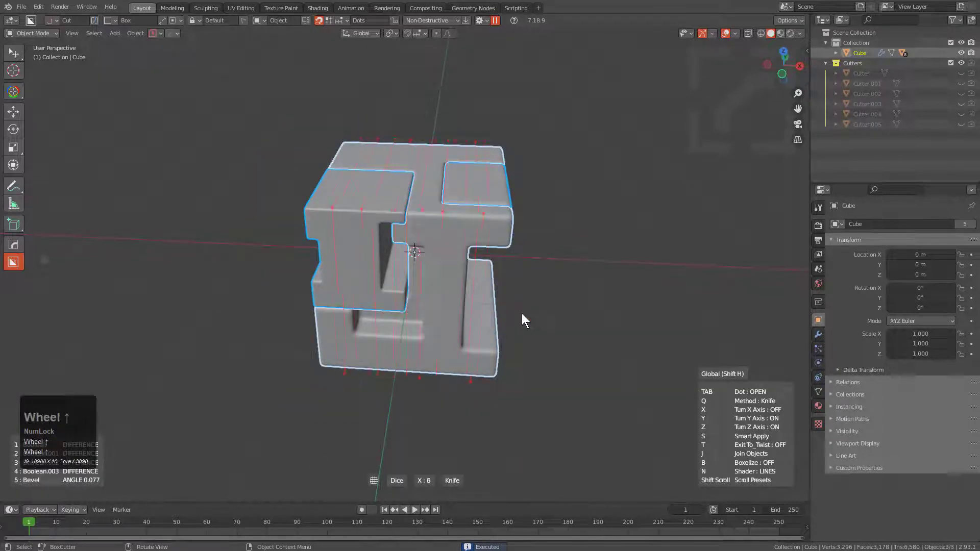
{"action": "scroll", "coordinate": [522, 315], "scroll_direction": "up", "scroll_amount": 4}
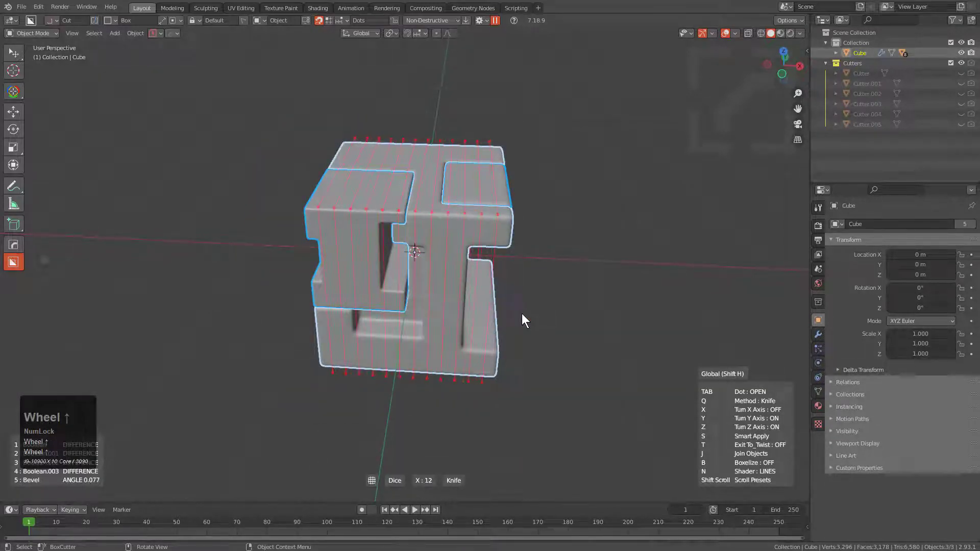
{"action": "scroll", "coordinate": [522, 315], "scroll_direction": "down", "scroll_amount": 1}
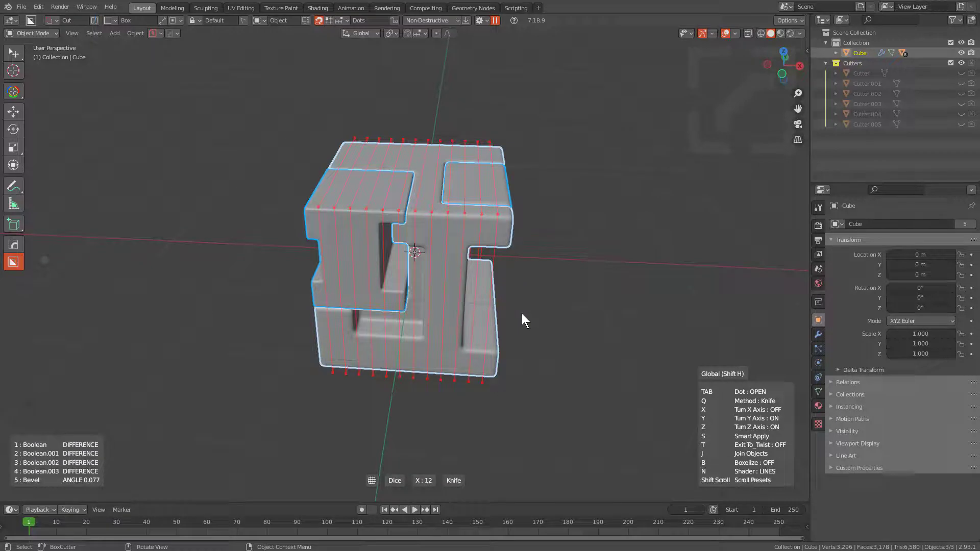
{"action": "key", "text": "j"}
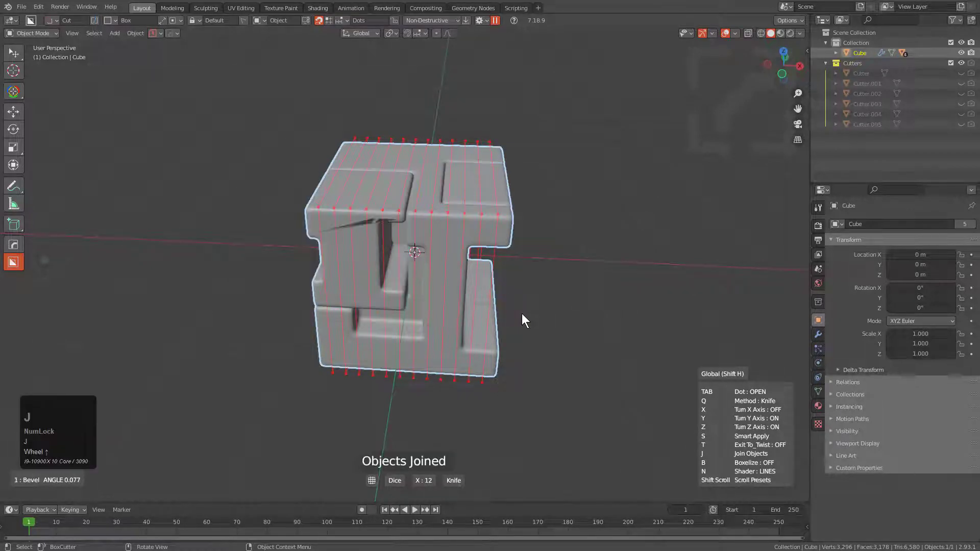
Step: Reduce the dice to 9 cuts along X, enable exiting to Twist, and apply it
{"action": "scroll", "coordinate": [522, 314], "scroll_direction": "up", "scroll_amount": 1}
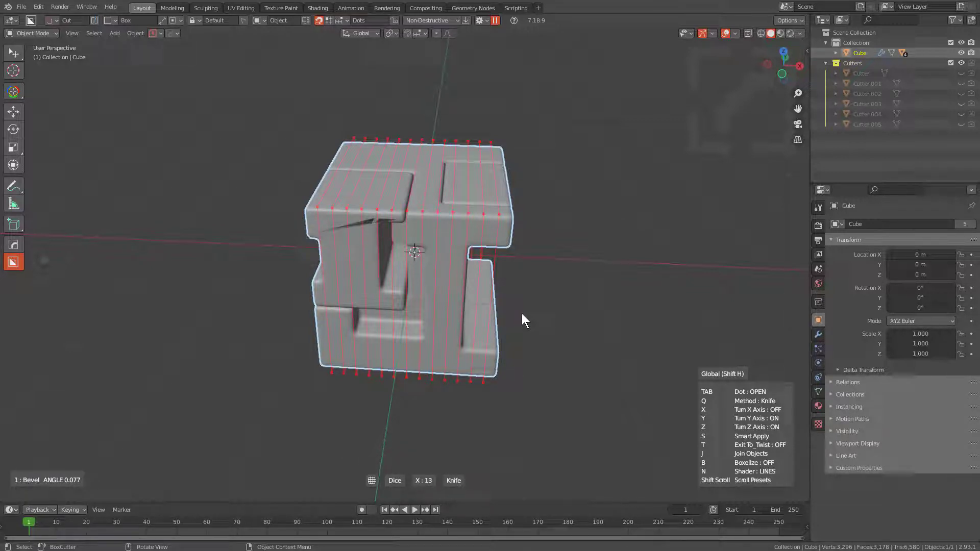
{"action": "scroll", "coordinate": [522, 314], "scroll_direction": "down", "scroll_amount": 2}
{"action": "key", "text": "t"}
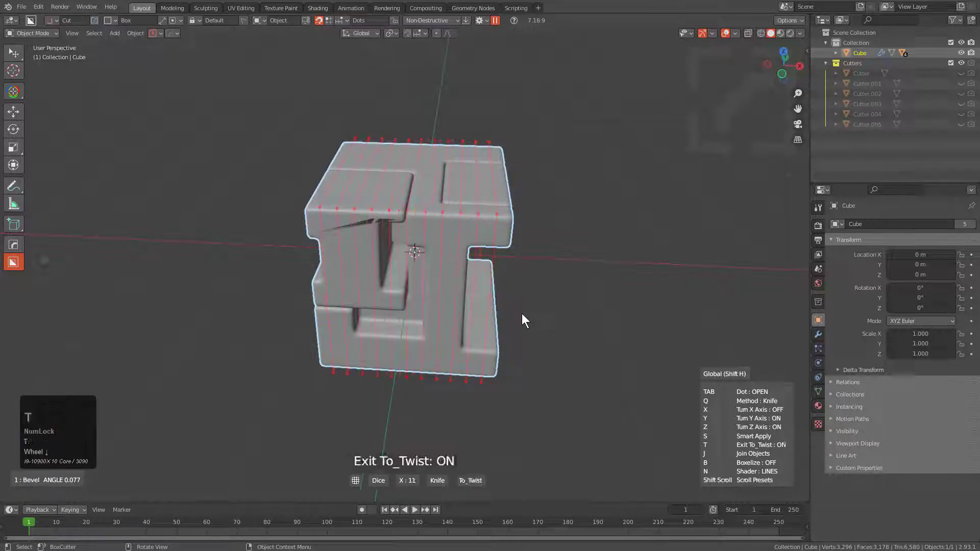
{"action": "scroll", "coordinate": [522, 313], "scroll_direction": "down", "scroll_amount": 2}
{"action": "left_click", "coordinate": [521, 313]}
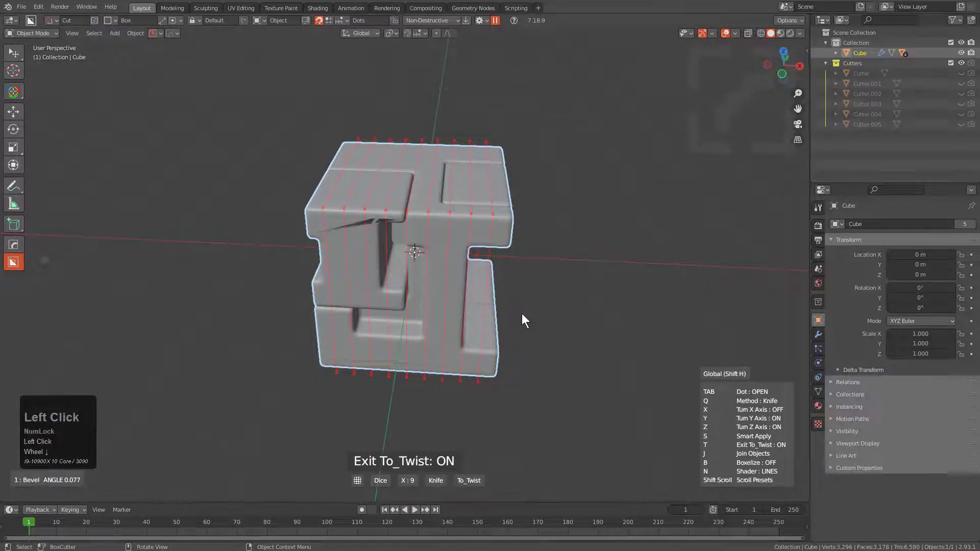
Step: Try different segment counts for the 360-degree twist, cancel it, and undo the dice and join
{"action": "scroll", "coordinate": [522, 314], "scroll_direction": "down", "scroll_amount": 2}
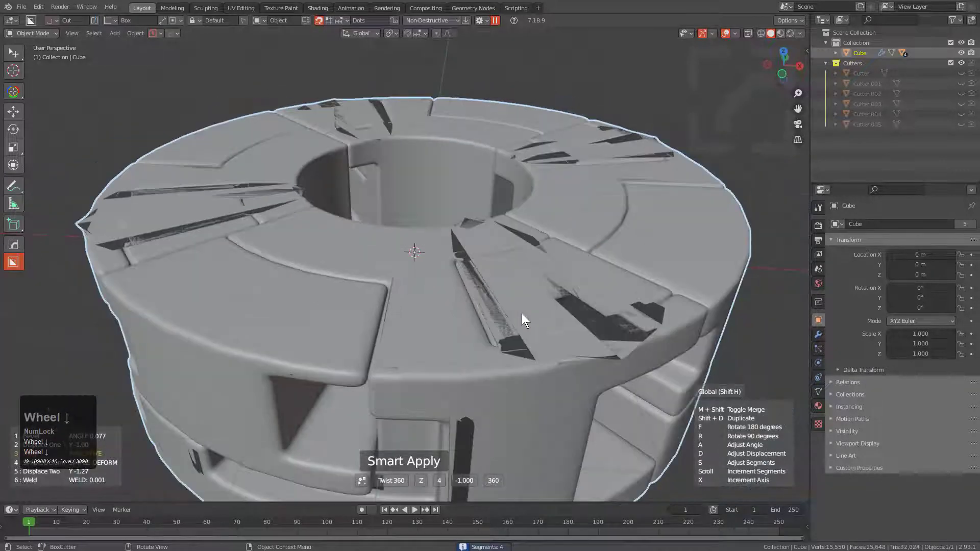
{"action": "scroll", "coordinate": [522, 314], "scroll_direction": "up", "scroll_amount": 2}
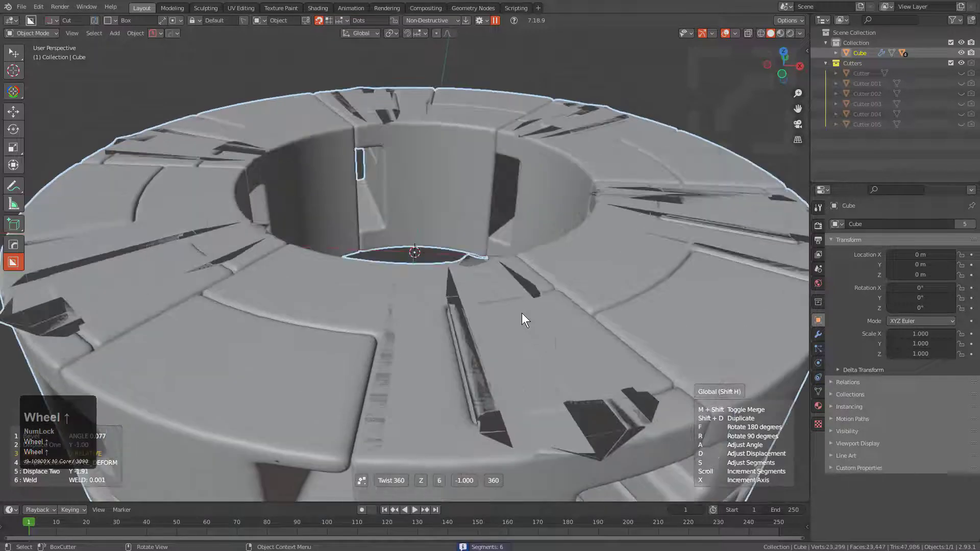
{"action": "scroll", "coordinate": [522, 313], "scroll_direction": "down", "scroll_amount": 1}
{"action": "right_click", "coordinate": [522, 314]}
{"action": "key", "text": "q"}
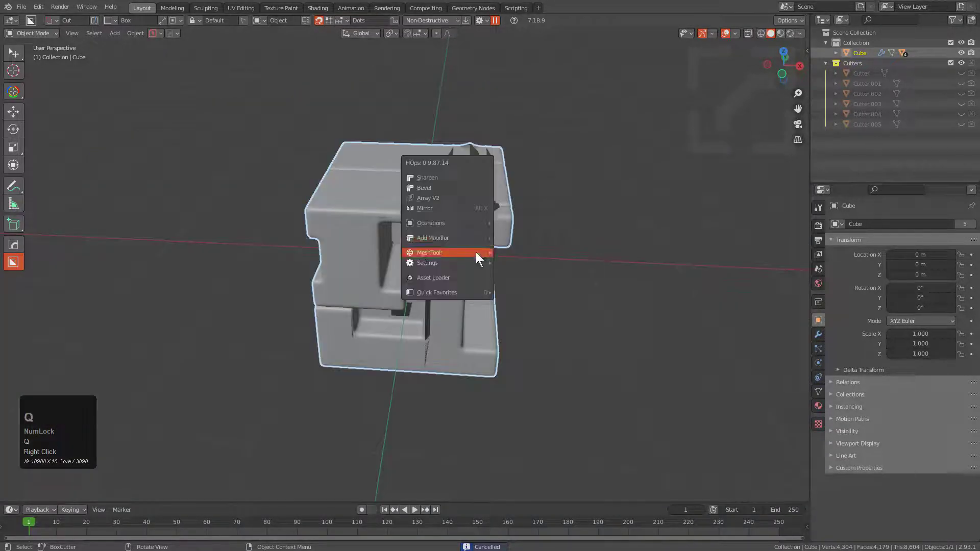
{"action": "key", "text": "ctrl+z"}
Step: Dice the selected parts with 4 knife cuts along X, exiting into the 360-degree twist
{"action": "key", "text": "q"}
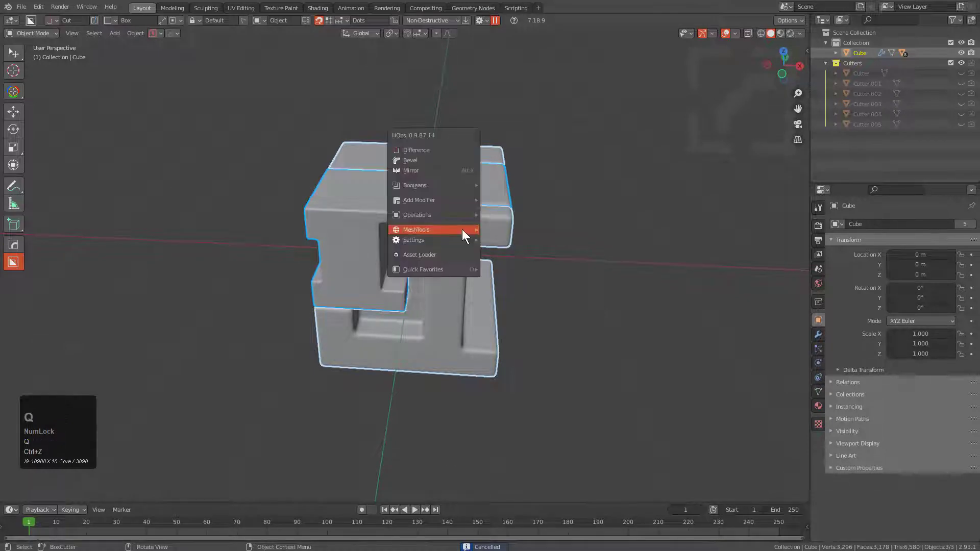
{"action": "mouse_move", "coordinate": [461, 229]}
{"action": "left_click", "coordinate": [522, 259]}
{"action": "scroll", "coordinate": [522, 260], "scroll_direction": "down", "scroll_amount": 1}
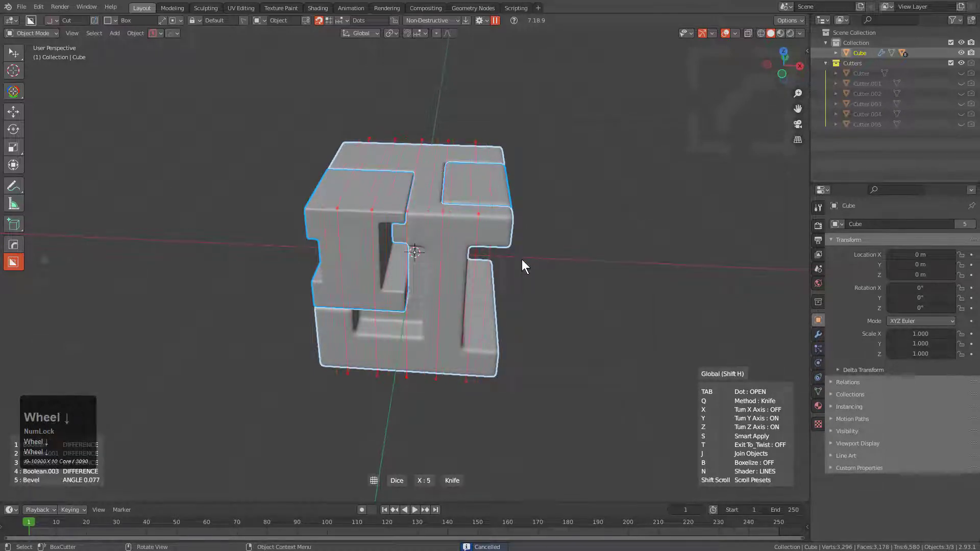
{"action": "scroll", "coordinate": [522, 260], "scroll_direction": "up", "scroll_amount": 2}
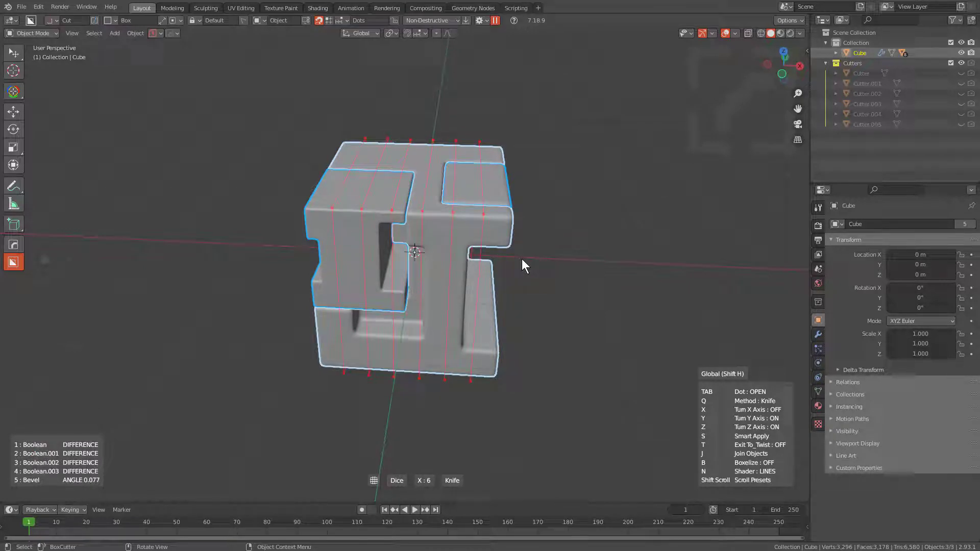
{"action": "key", "text": "t"}
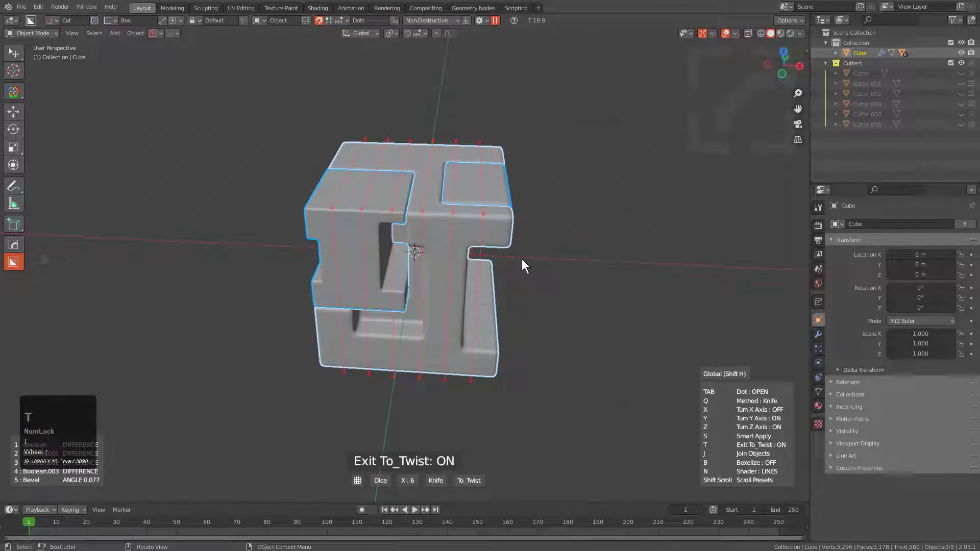
{"action": "scroll", "coordinate": [522, 259], "scroll_direction": "down", "scroll_amount": 3}
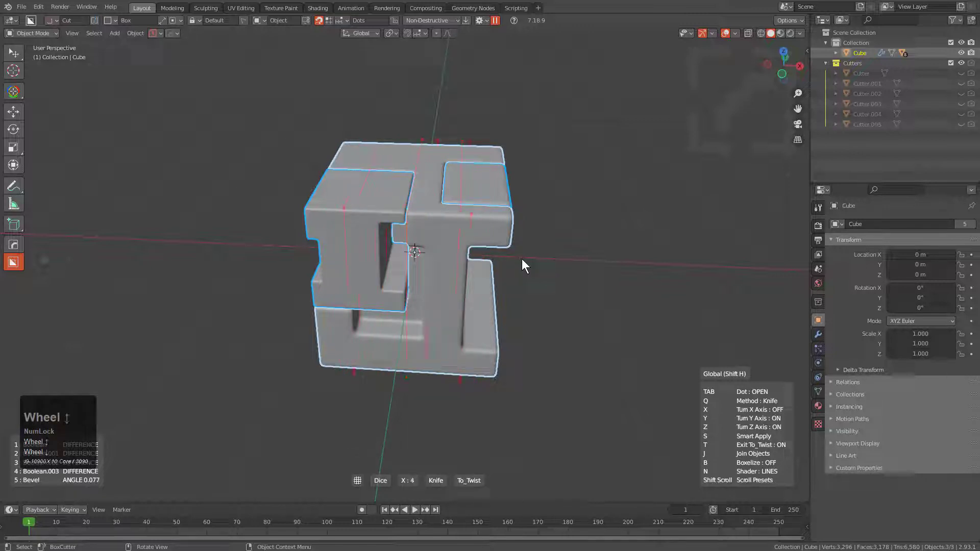
{"action": "left_click", "coordinate": [521, 258]}
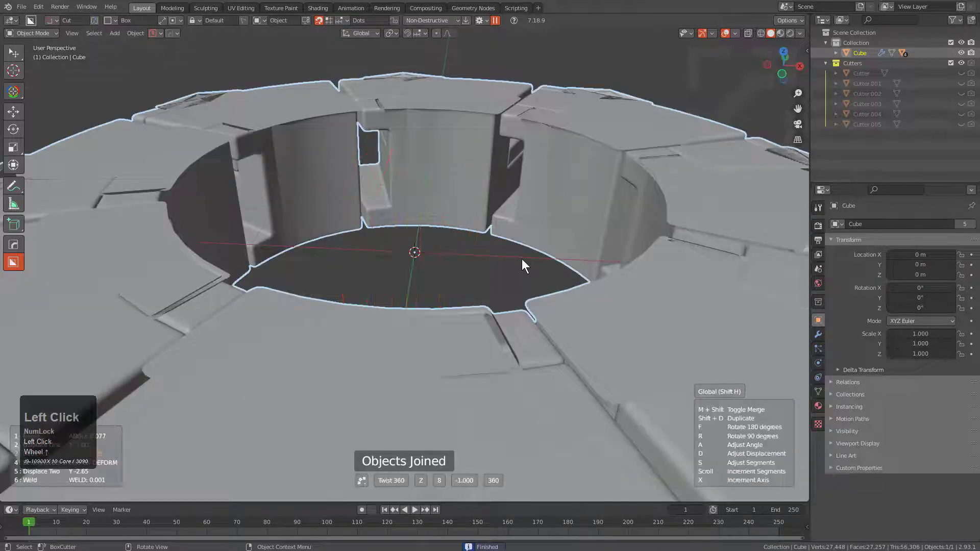
Step: Cancel the 360-degree twist and undo the 4-cut dice
{"action": "scroll", "coordinate": [522, 259], "scroll_direction": "down", "scroll_amount": 2}
{"action": "right_click", "coordinate": [521, 258]}
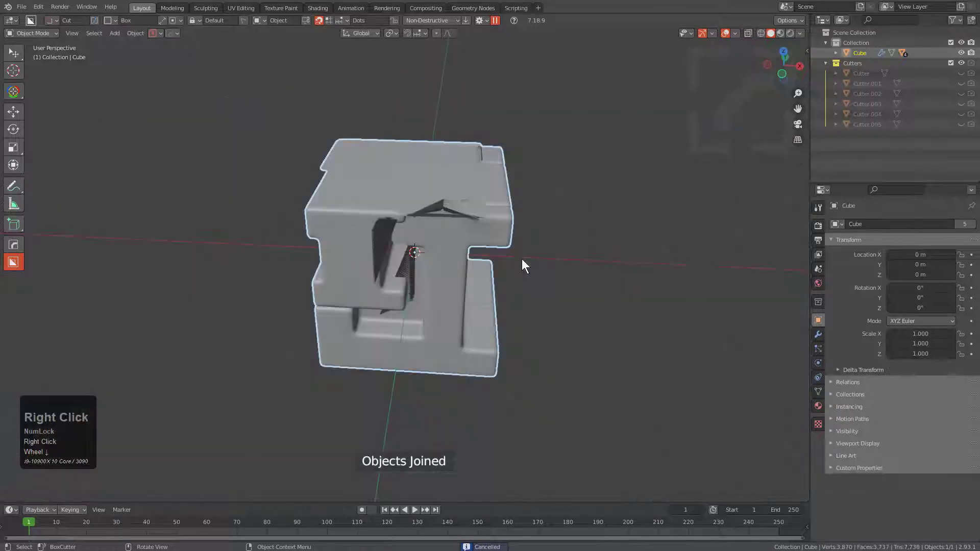
{"action": "key", "text": "ctrl+z"}
Step: Dice the separate parts with 4 knife cuts along X, exit to Twist, and apply the 360-degree twist with 8 segments
{"action": "key", "text": "q"}
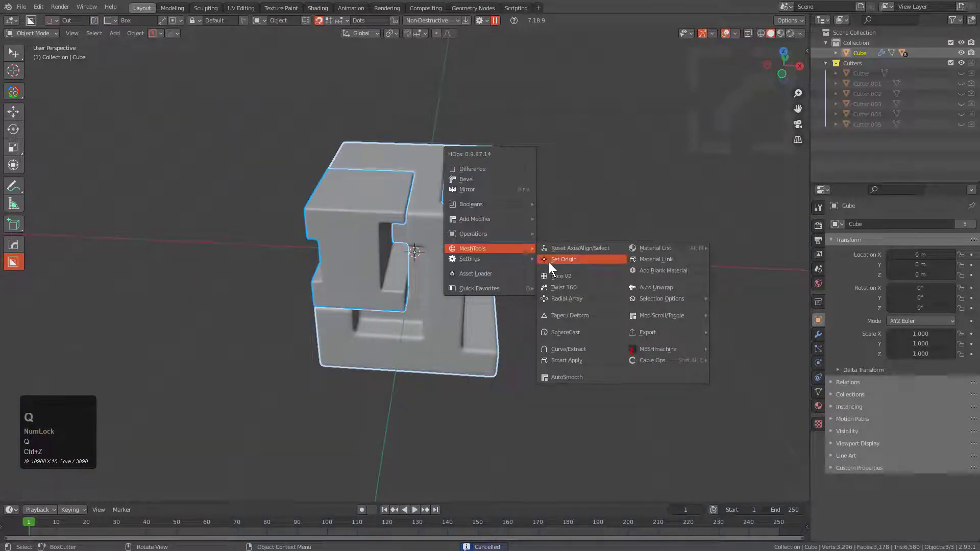
{"action": "left_click", "coordinate": [566, 278]}
{"action": "scroll", "coordinate": [565, 278], "scroll_direction": "down", "scroll_amount": 2}
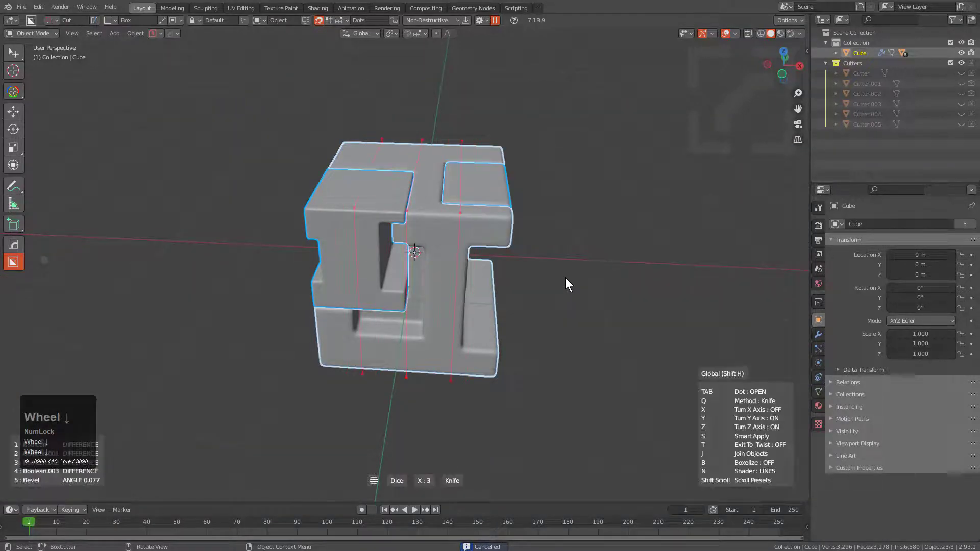
{"action": "key", "text": "t"}
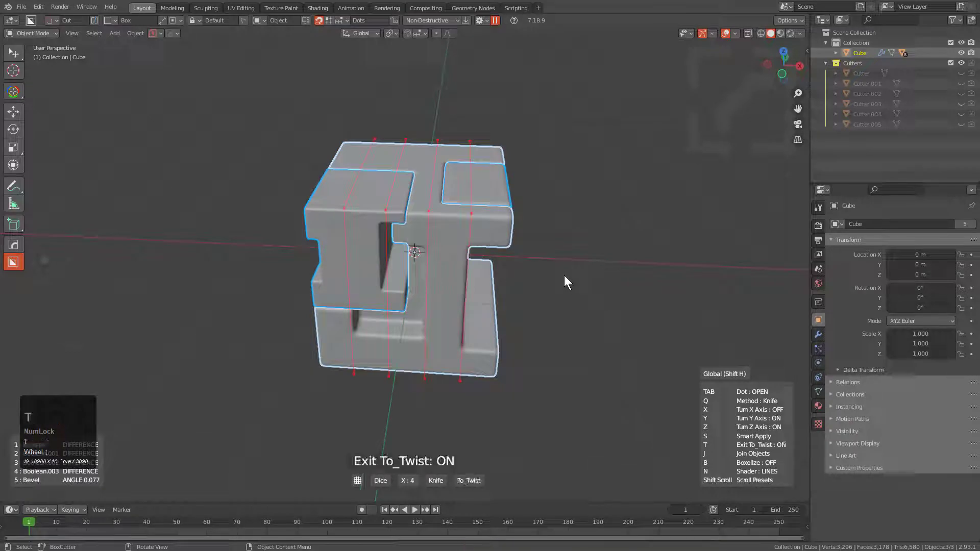
{"action": "left_click", "coordinate": [565, 274]}
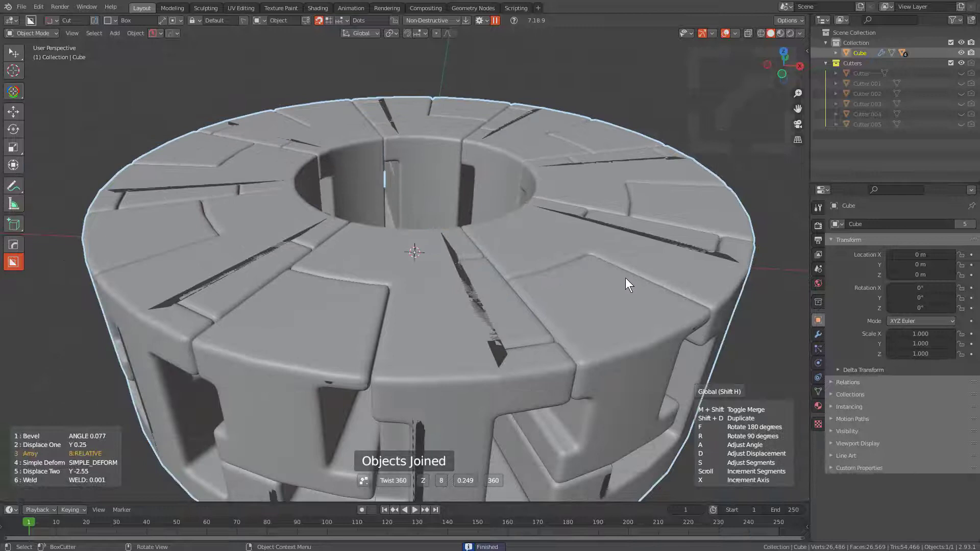
{"action": "left_click", "coordinate": [625, 278]}
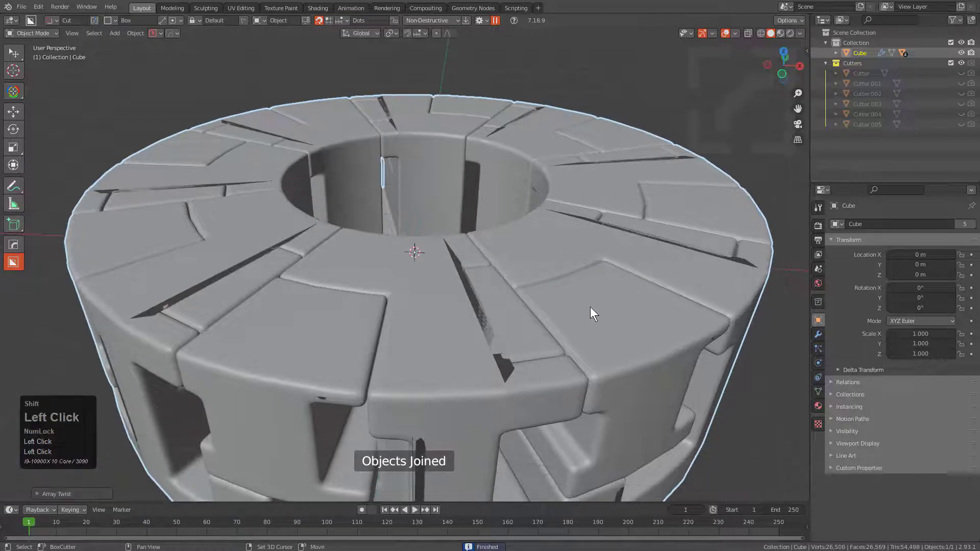
Step: In Edit Mode, slide the vertical edge loop beside the front notch slightly sideways and check the ring in Object Mode
{"action": "middle_click_drag", "start_coordinate": [510, 305], "coordinate": [486, 199], "text": "shift"}
{"action": "key", "text": "Tab"}
{"action": "scroll", "coordinate": [412, 182], "scroll_direction": "up", "scroll_amount": 1}
{"action": "middle_click_drag", "start_coordinate": [412, 182], "coordinate": [448, 265], "text": "shift"}
{"action": "scroll", "coordinate": [474, 147], "scroll_direction": "up", "scroll_amount": 2}
{"action": "left_click", "coordinate": [474, 148], "text": "alt"}
{"action": "key", "text": "g"}
{"action": "key", "text": "g"}
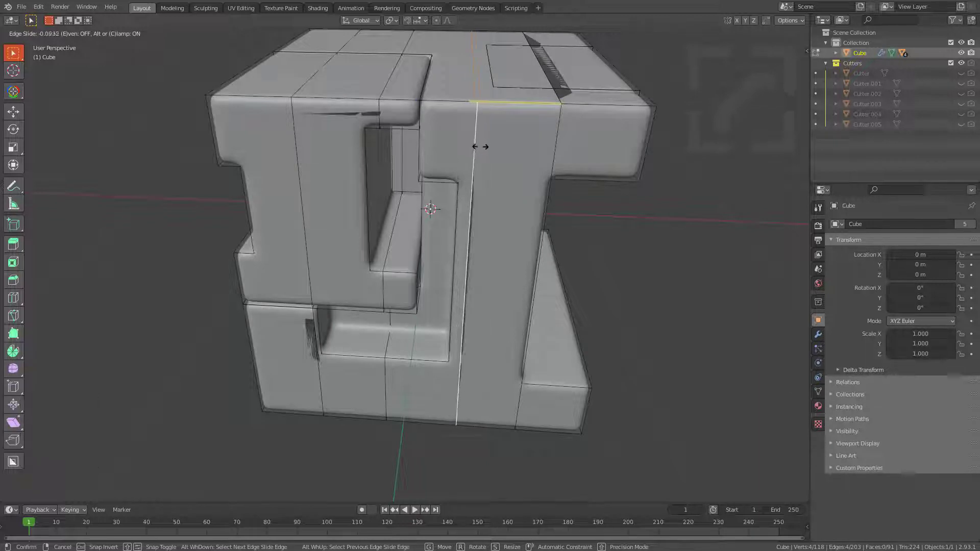
{"action": "left_click", "coordinate": [478, 142]}
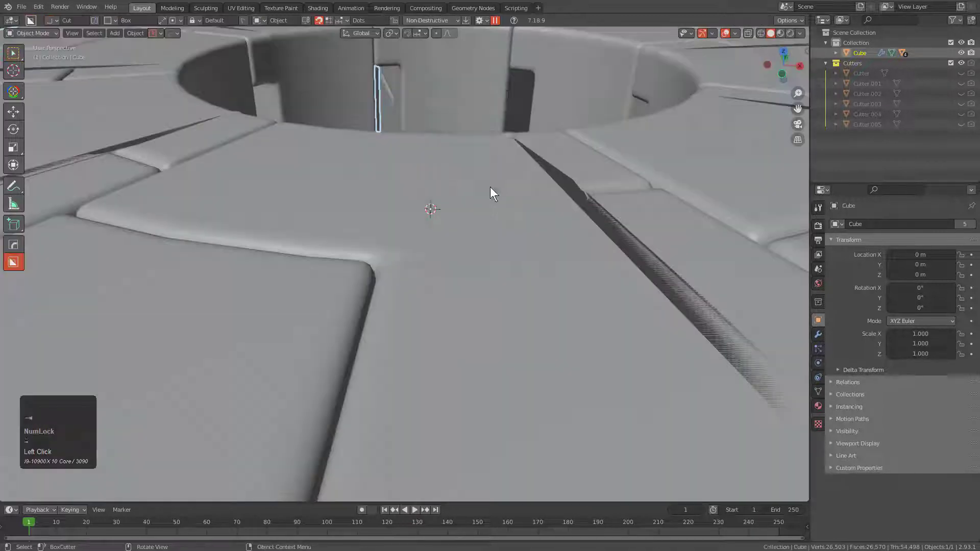
{"action": "key", "text": "q"}
{"action": "left_click", "coordinate": [483, 124]}
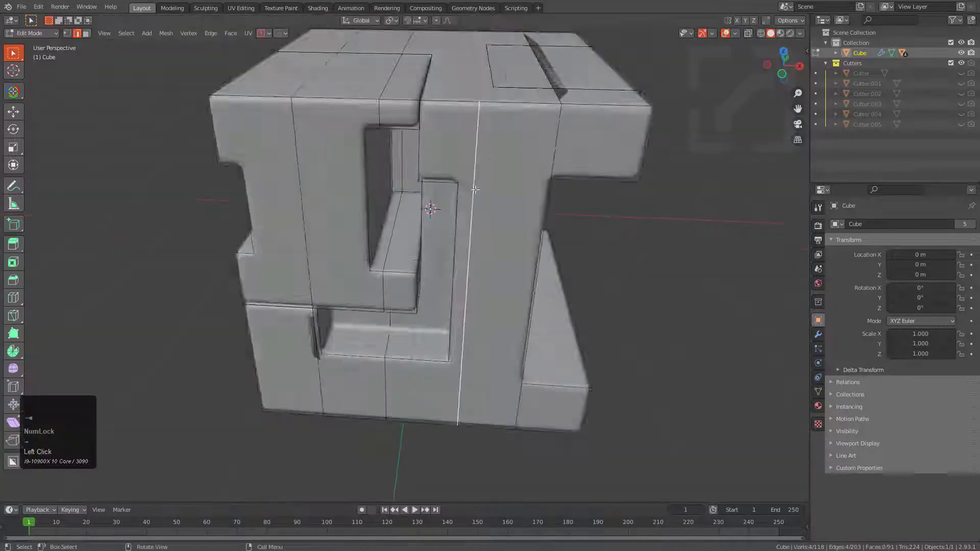
Step: Dissolve the edge along the jagged shading artifact across the inset panel on the block's upper face
{"action": "mouse_move", "coordinate": [460, 225]}
{"action": "middle_mouse_down"}
{"action": "mouse_move", "coordinate": [445, 214]}
{"action": "mouse_move", "coordinate": [454, 213]}
{"action": "middle_mouse_up"}
{"action": "scroll", "coordinate": [444, 215], "scroll_direction": "up", "scroll_amount": 4}
{"action": "left_click", "coordinate": [467, 195]}
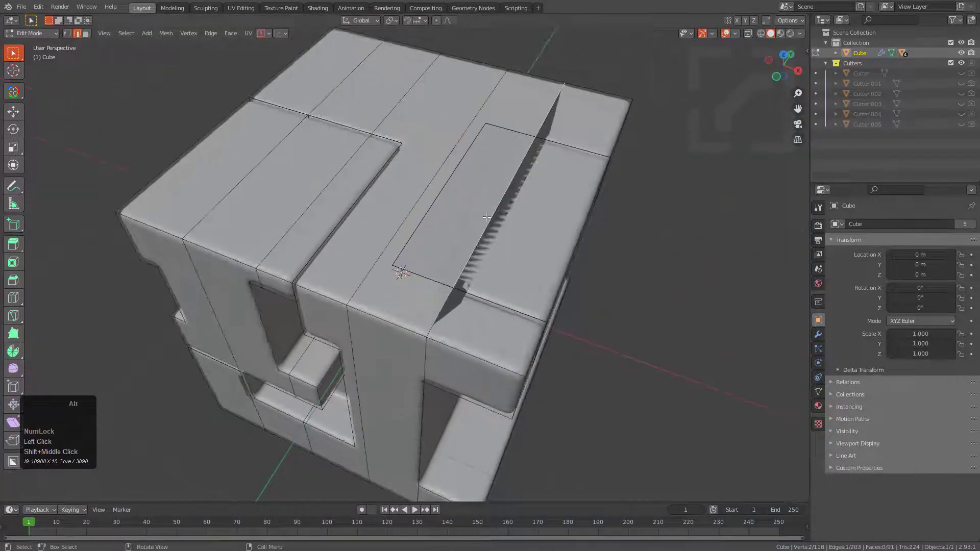
{"action": "key", "text": "g"}
{"action": "right_click", "coordinate": [462, 207]}
{"action": "left_click", "coordinate": [483, 221], "text": "alt"}
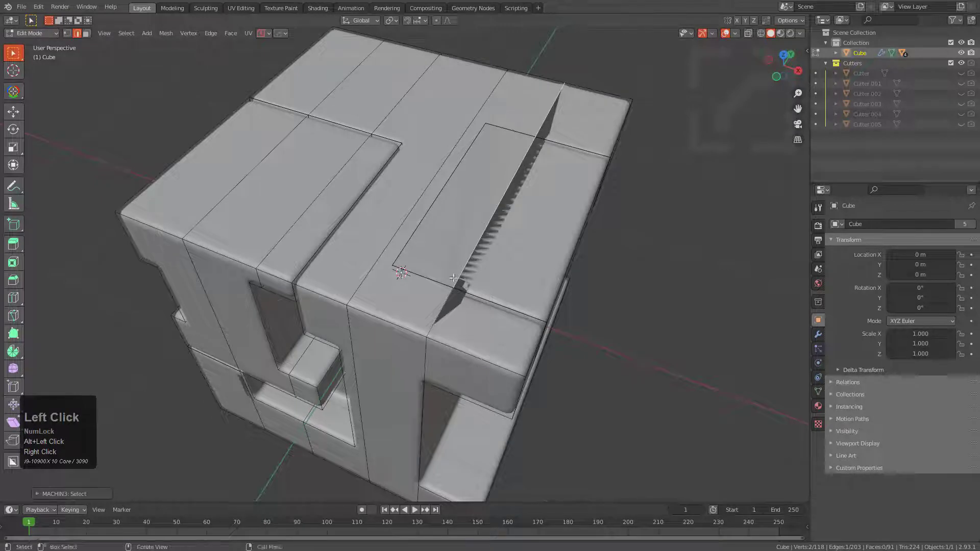
{"action": "key", "text": "g"}
{"action": "key", "text": "g"}
{"action": "right_click", "coordinate": [449, 240]}
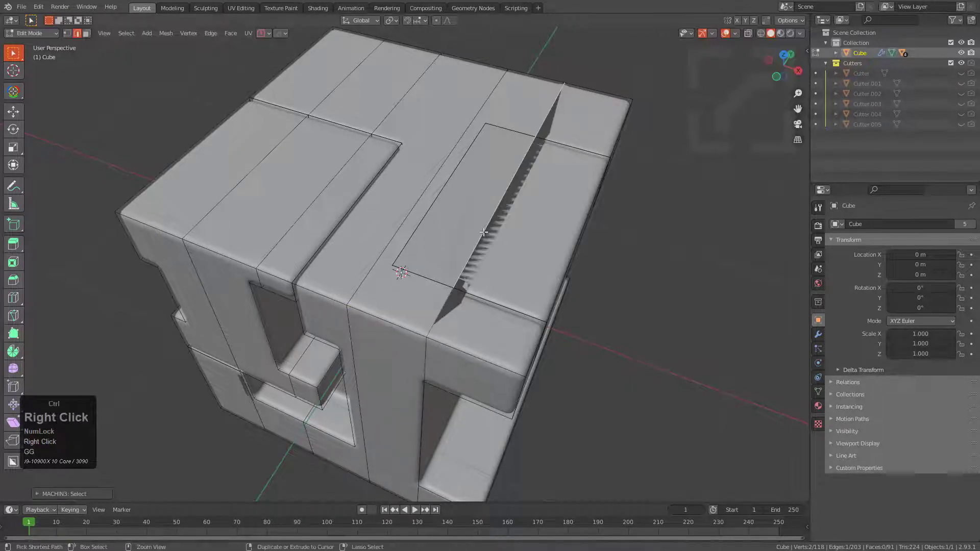
{"action": "key", "text": "ctrl+x"}
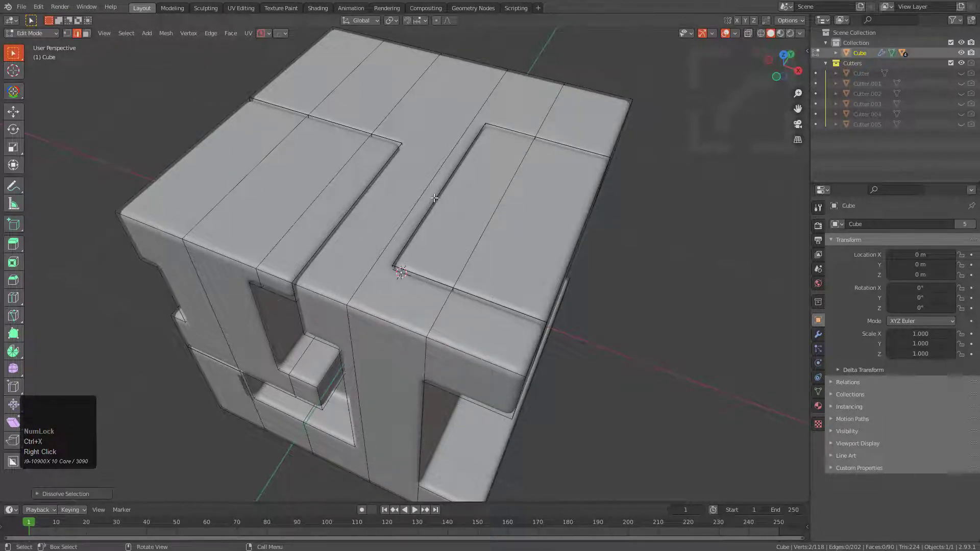
Step: Slide the vertical edge beside the lower front notch sideways along the surface, away from the dark shading artifact at the notch corner
{"action": "scroll", "coordinate": [412, 212], "scroll_direction": "down", "scroll_amount": 2}
{"action": "mouse_move", "coordinate": [412, 211]}
{"action": "middle_mouse_down"}
{"action": "mouse_move", "coordinate": [413, 225]}
{"action": "mouse_move", "coordinate": [415, 208]}
{"action": "middle_mouse_up"}
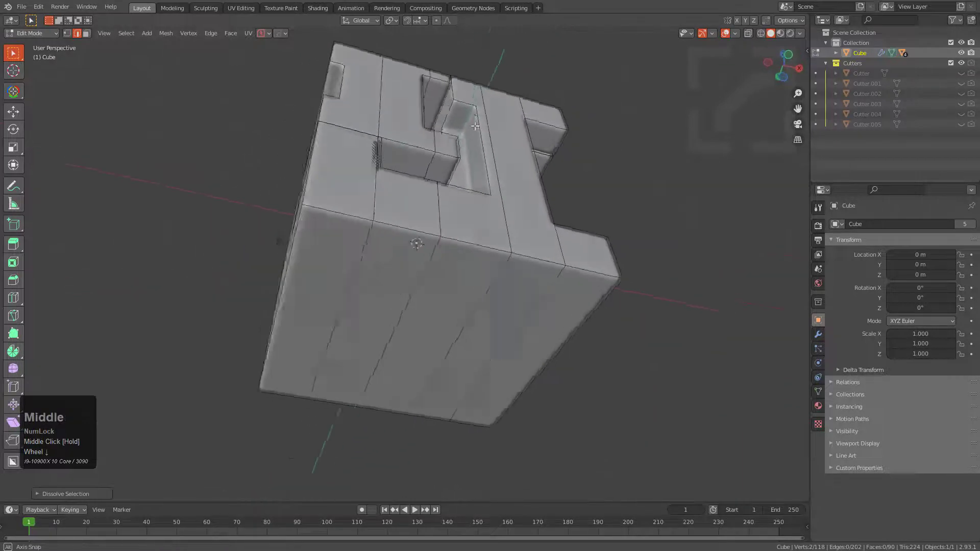
{"action": "scroll", "coordinate": [415, 209], "scroll_direction": "up", "scroll_amount": 4}
{"action": "left_click", "coordinate": [393, 255]}
{"action": "middle_click_drag", "start_coordinate": [393, 255], "coordinate": [386, 262]}
{"action": "key", "text": "g"}
{"action": "key", "text": "g"}
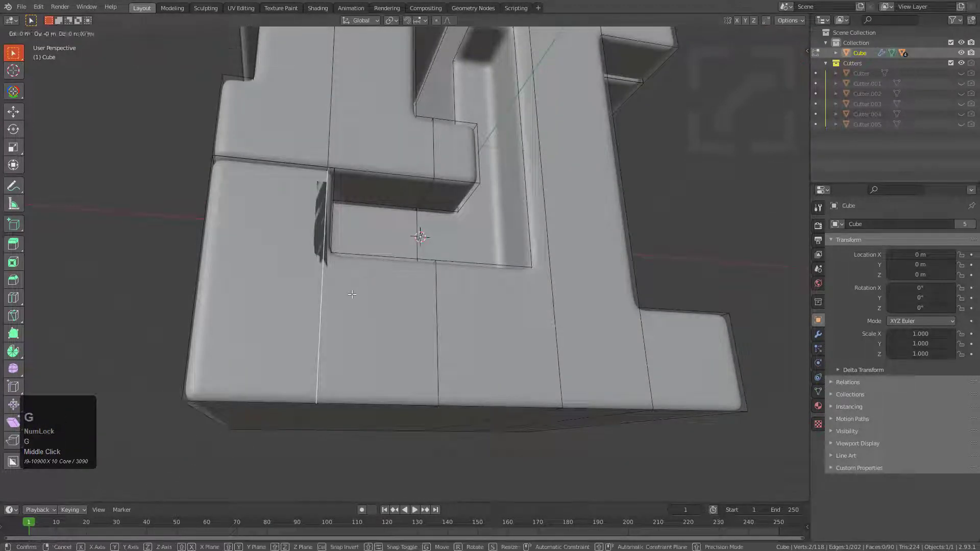
{"action": "left_click", "coordinate": [326, 288]}
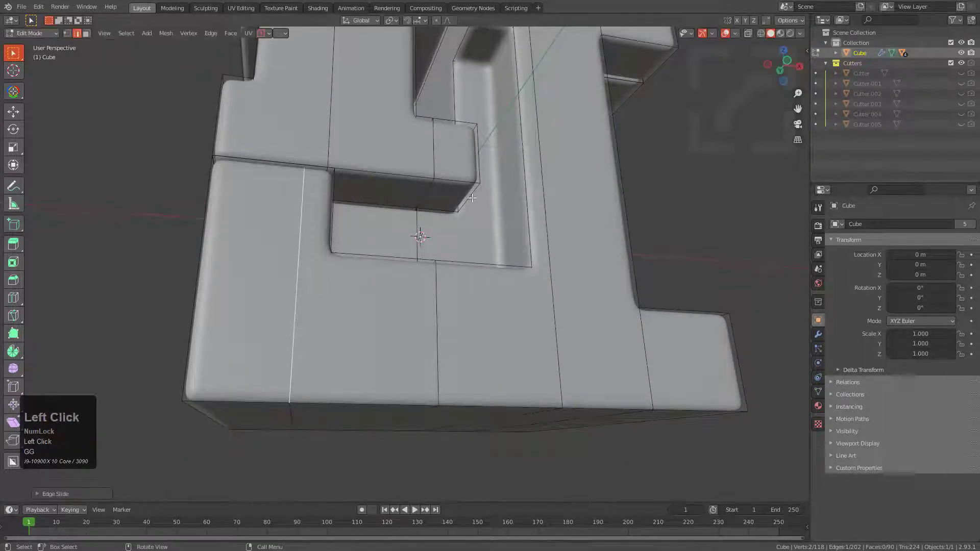
Step: Inspect the block's notches for shading errors, return to Object Mode and examine the twisted ring
{"action": "middle_click_drag", "start_coordinate": [472, 198], "coordinate": [336, 249]}
{"action": "middle_click_drag", "start_coordinate": [404, 304], "coordinate": [447, 238]}
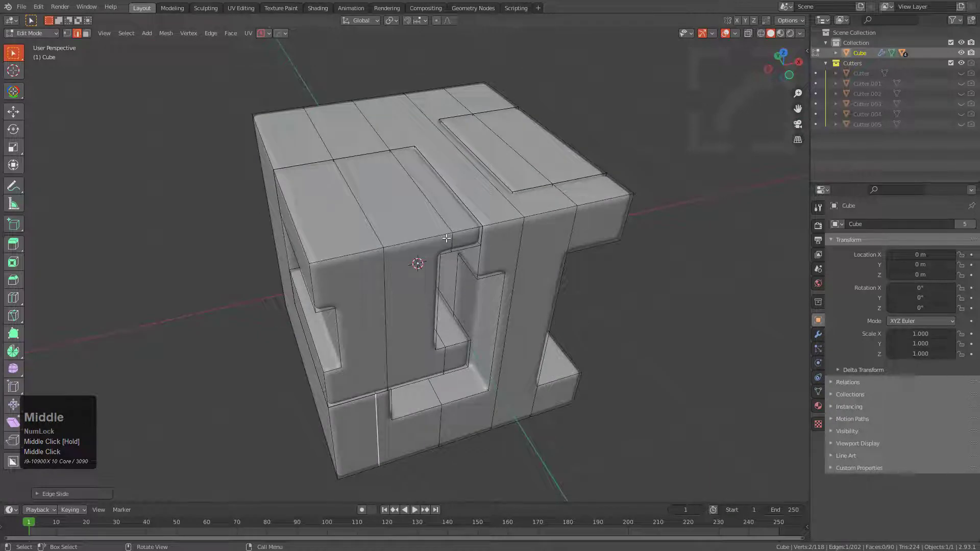
{"action": "middle_click_drag", "start_coordinate": [498, 285], "coordinate": [450, 286]}
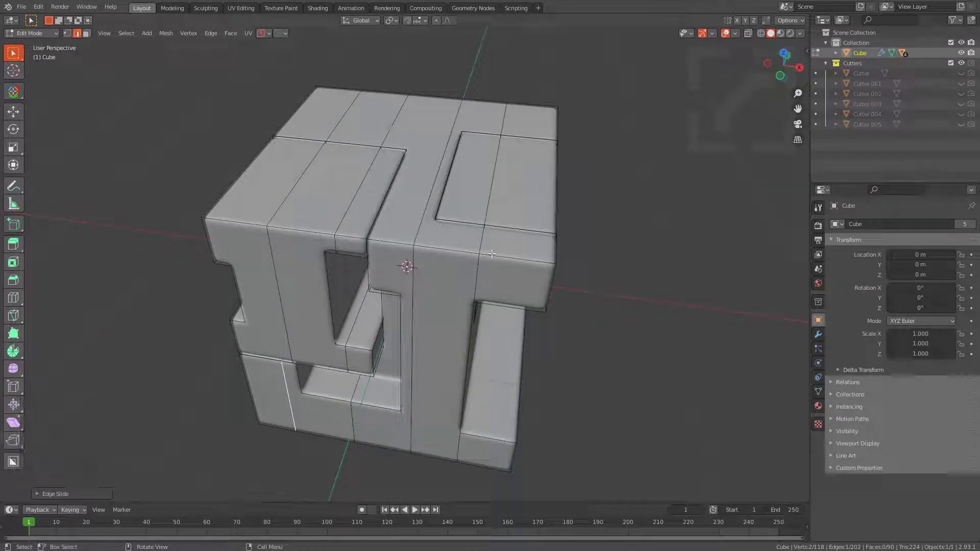
{"action": "middle_click_drag", "start_coordinate": [491, 253], "coordinate": [492, 243]}
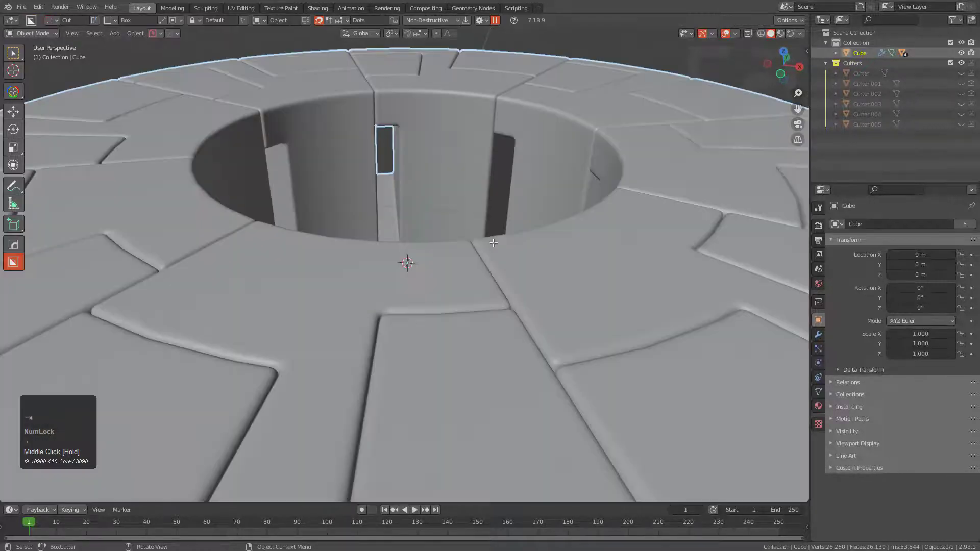
{"action": "scroll", "coordinate": [467, 249], "scroll_direction": "down", "scroll_amount": 5}
{"action": "middle_click_drag", "start_coordinate": [467, 249], "coordinate": [448, 255]}
{"action": "scroll", "coordinate": [449, 255], "scroll_direction": "down", "scroll_amount": 1}
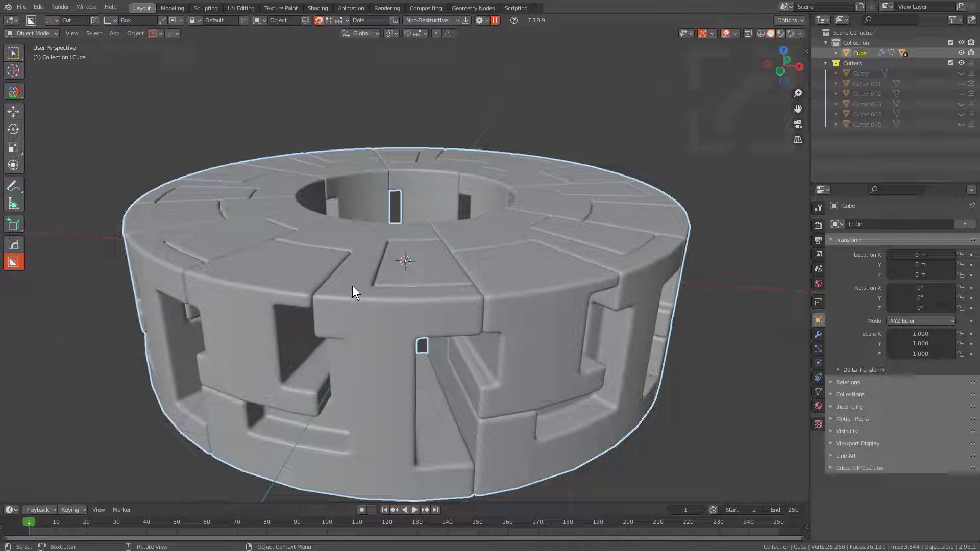
{"action": "key", "text": "q"}
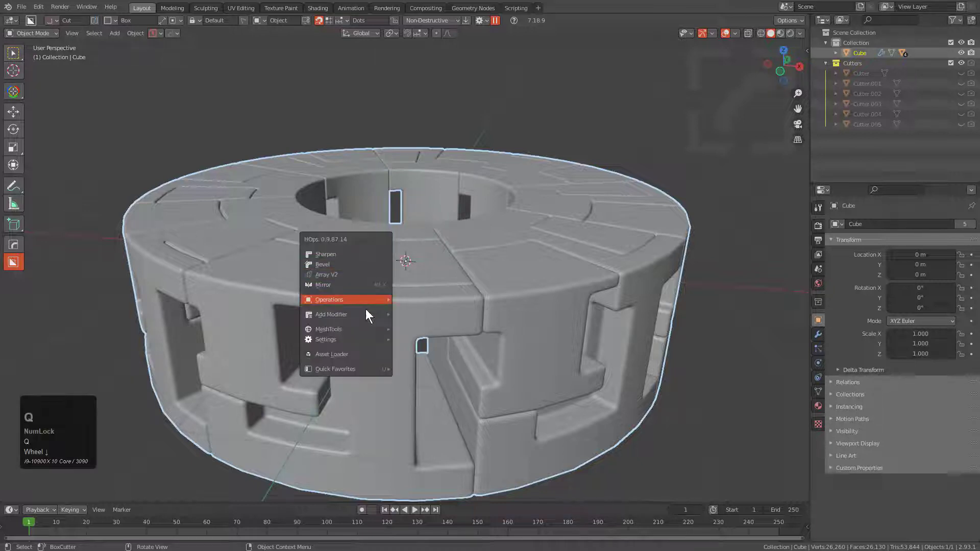
{"action": "left_click", "coordinate": [354, 329]}
{"action": "left_click", "coordinate": [423, 357]}
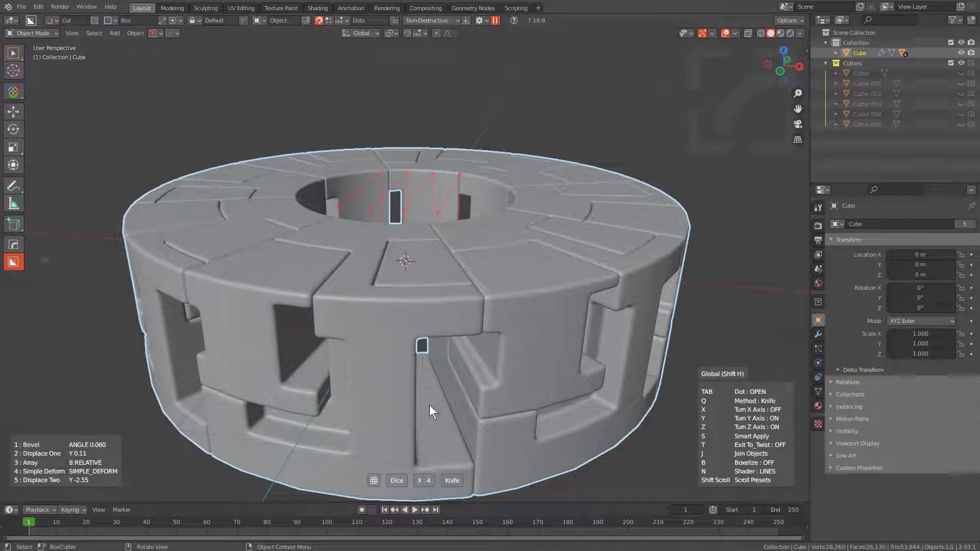
{"action": "key", "text": "q"}
{"action": "right_click", "coordinate": [461, 446]}
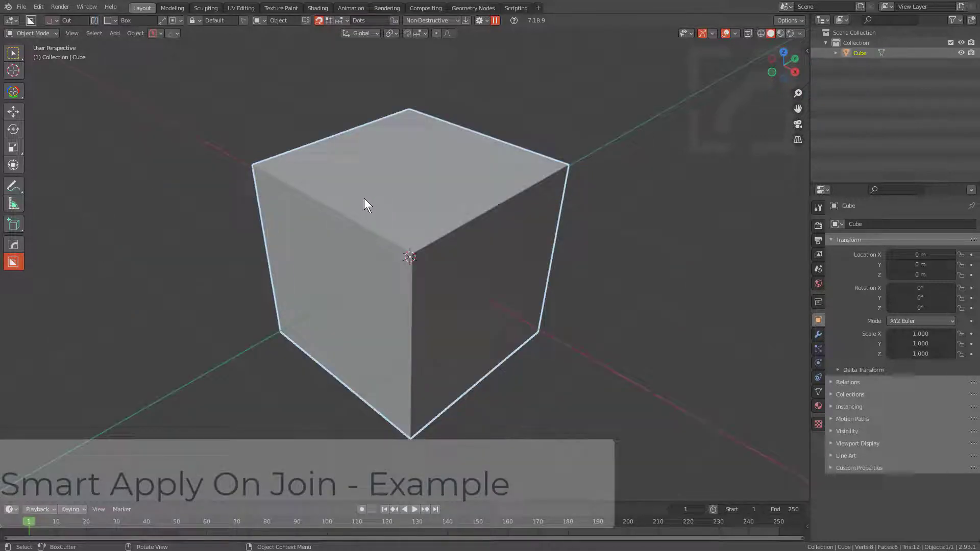
Step: Scale the new default cube along the X axis by about 2.28 to make a long block
{"action": "middle_click_drag", "start_coordinate": [374, 201], "coordinate": [409, 239]}
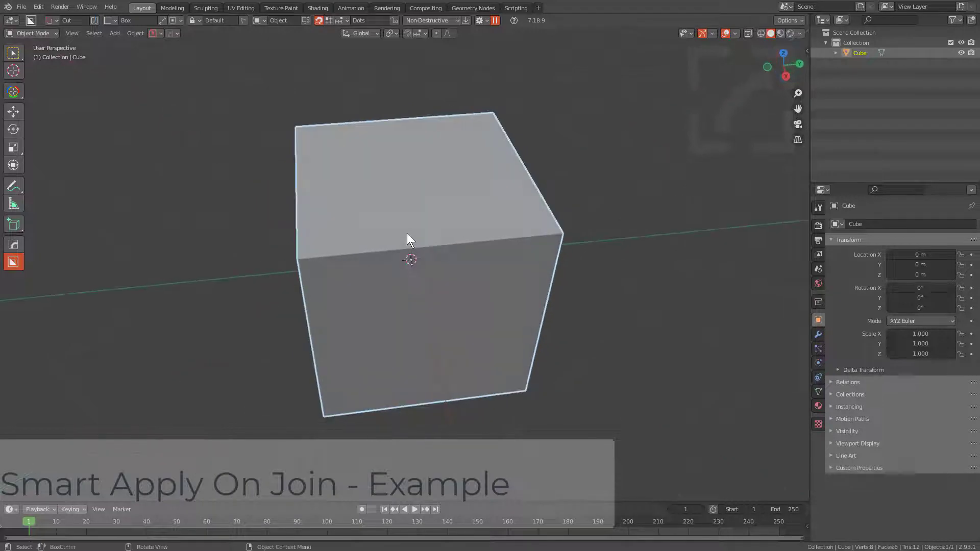
{"action": "key", "text": "KP_1"}
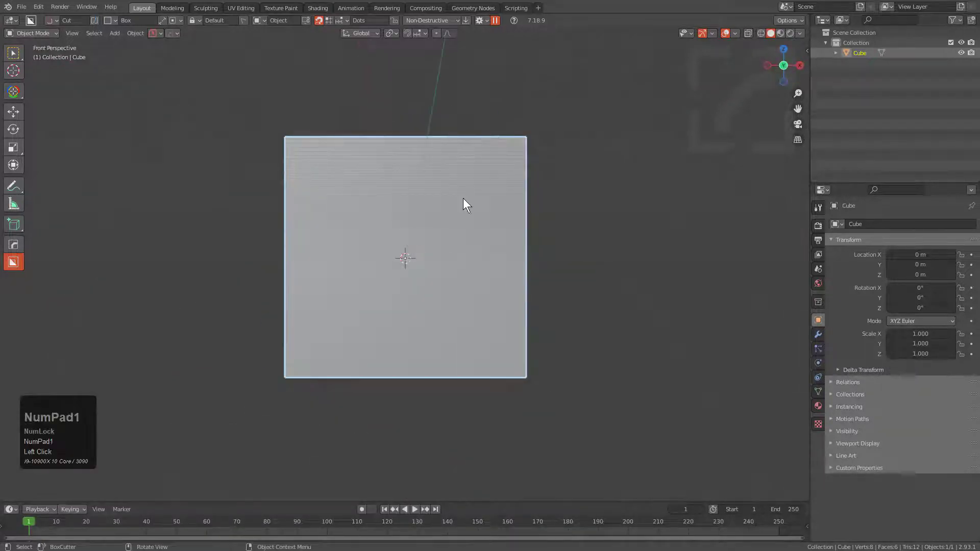
{"action": "middle_click_drag", "start_coordinate": [464, 200], "coordinate": [474, 240]}
{"action": "scroll", "coordinate": [422, 300], "scroll_direction": "down", "scroll_amount": 3}
{"action": "key", "text": "s"}
{"action": "key", "text": "x"}
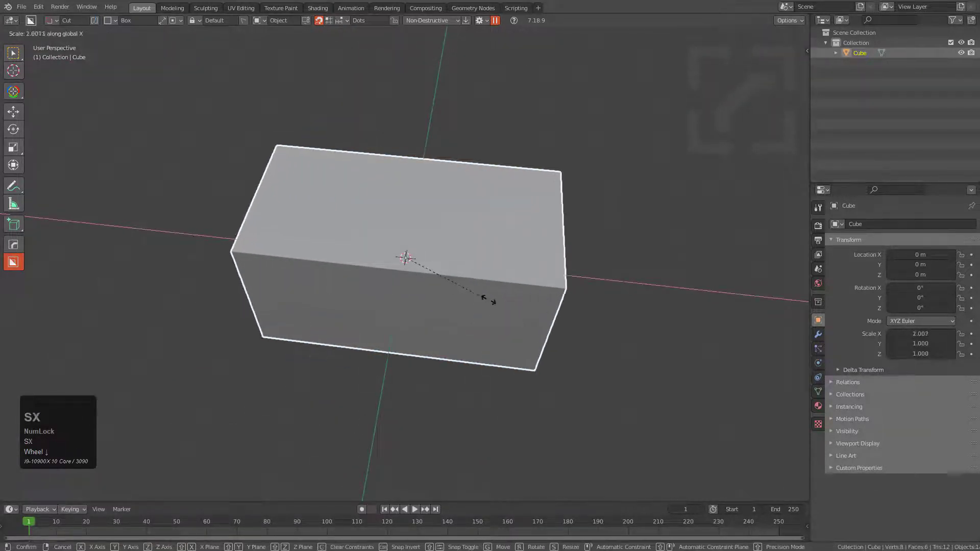
{"action": "left_click", "coordinate": [493, 298]}
{"action": "middle_click_drag", "start_coordinate": [493, 299], "coordinate": [439, 292]}
Step: Cut a box about 1.74 m deep out of the block, leaving a floor, a back wall and two end walls
{"action": "key", "text": "d"}
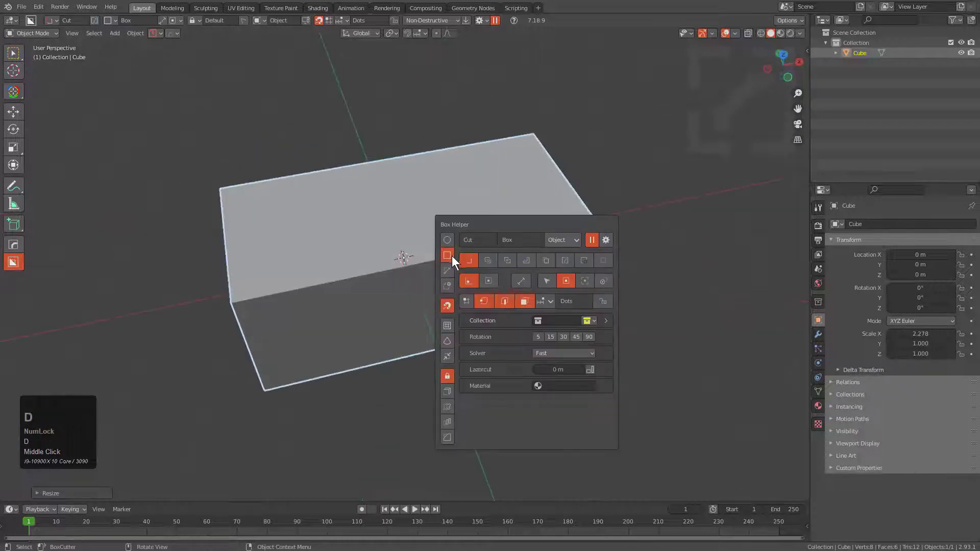
{"action": "left_click_drag", "start_coordinate": [237, 205], "coordinate": [601, 291]}
{"action": "left_click_drag", "start_coordinate": [575, 384], "coordinate": [568, 384]}
{"action": "middle_click_drag", "start_coordinate": [568, 384], "coordinate": [461, 253]}
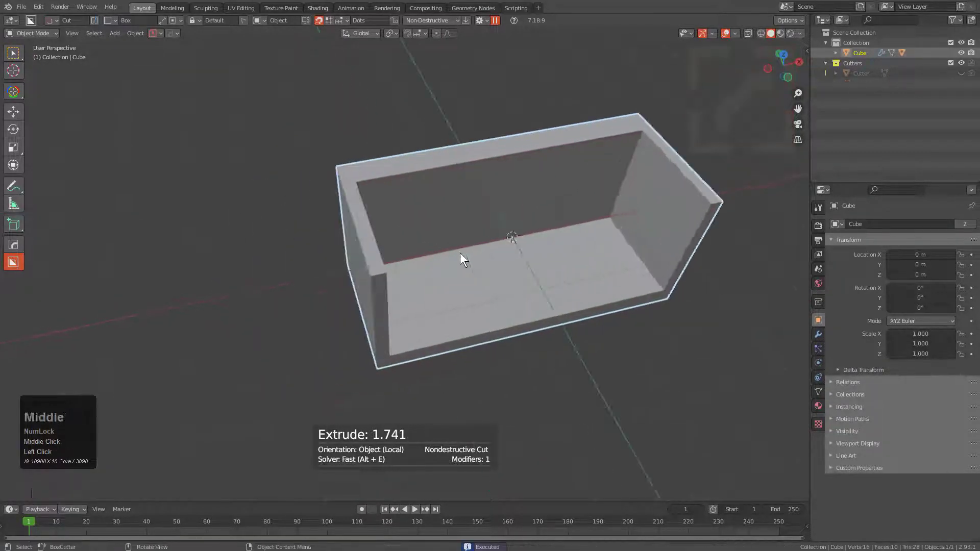
Step: Make a 64-sided cylinder from the inner face of one end wall, extruded about 4.26 m to the other end wall
{"action": "scroll", "coordinate": [461, 253], "scroll_direction": "up", "scroll_amount": 3}
{"action": "key", "text": "d"}
{"action": "left_click", "coordinate": [374, 227]}
{"action": "middle_click_drag", "start_coordinate": [301, 245], "coordinate": [350, 221]}
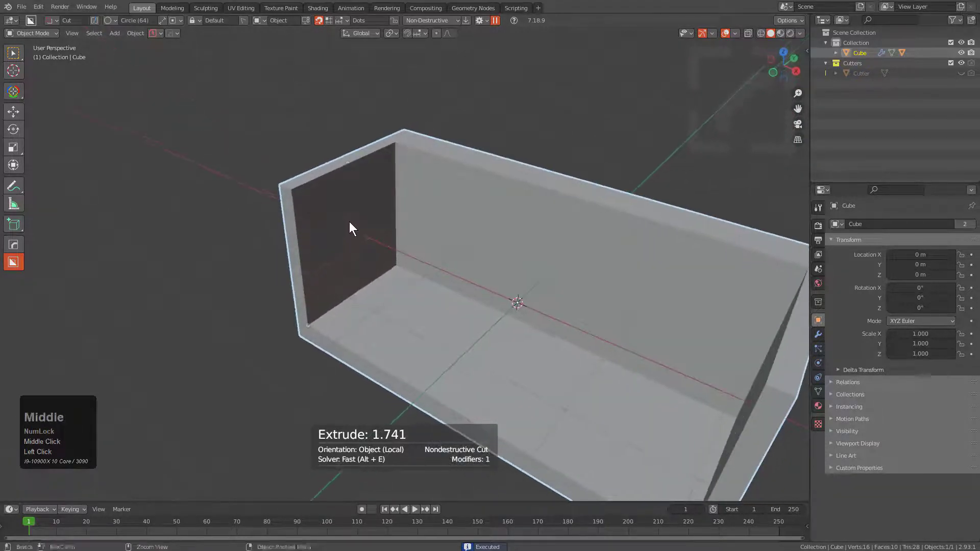
{"action": "left_click_drag", "start_coordinate": [350, 232], "coordinate": [388, 249]}
{"action": "key", "text": "a"}
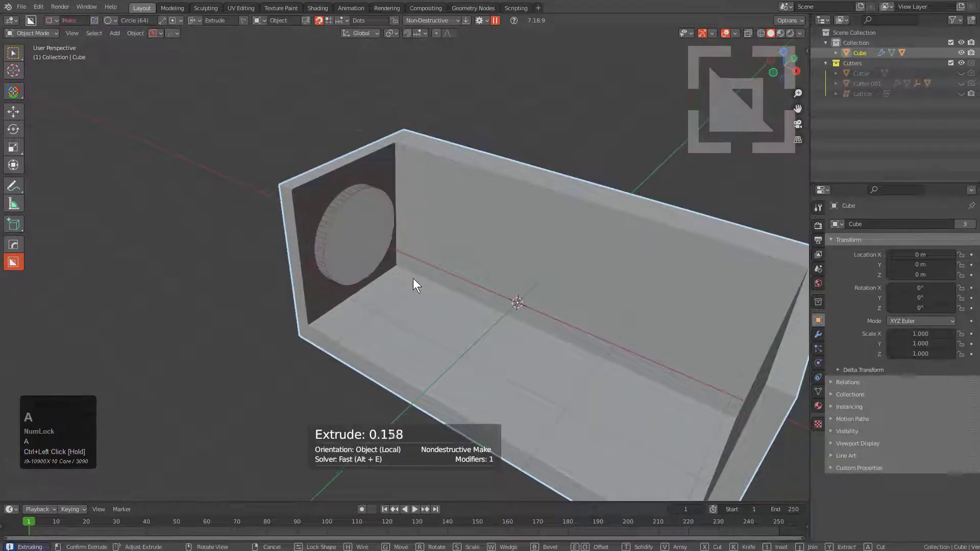
{"action": "middle_click_drag", "start_coordinate": [413, 278], "coordinate": [651, 261]}
{"action": "left_click", "coordinate": [690, 232]}
{"action": "middle_click_drag", "start_coordinate": [654, 225], "coordinate": [483, 188]}
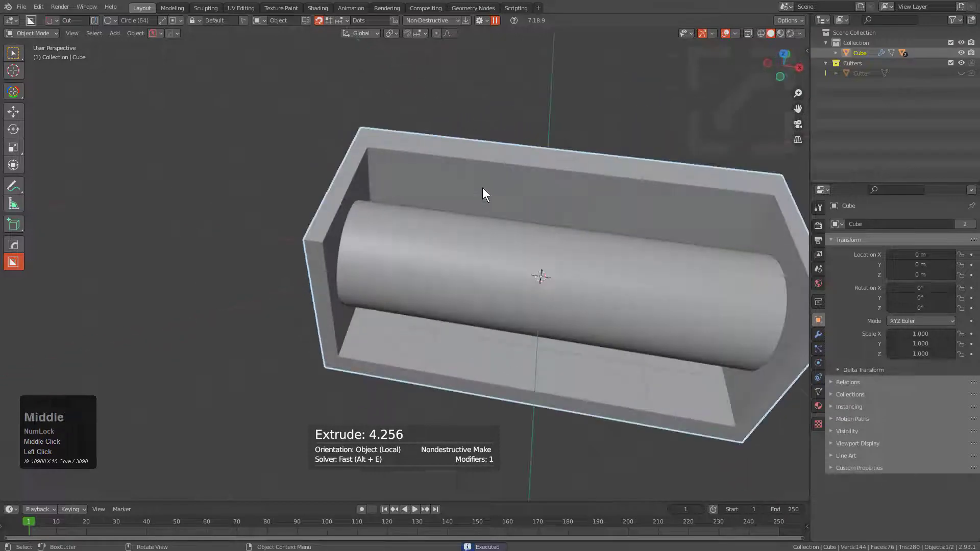
Step: Cut two wedge-shaped notches near one end, about 0.59 m deep in the back wall's rim and 0.45 m in the floor's front edge
{"action": "key", "text": "d"}
{"action": "left_click", "coordinate": [478, 195]}
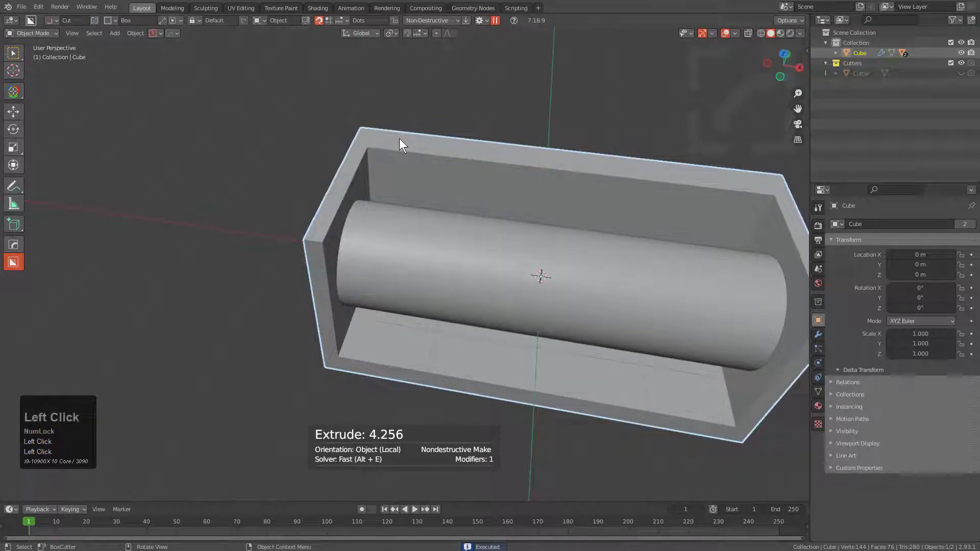
{"action": "left_click_drag", "start_coordinate": [399, 139], "coordinate": [504, 206]}
{"action": "key", "text": "w"}
{"action": "left_click", "coordinate": [479, 215]}
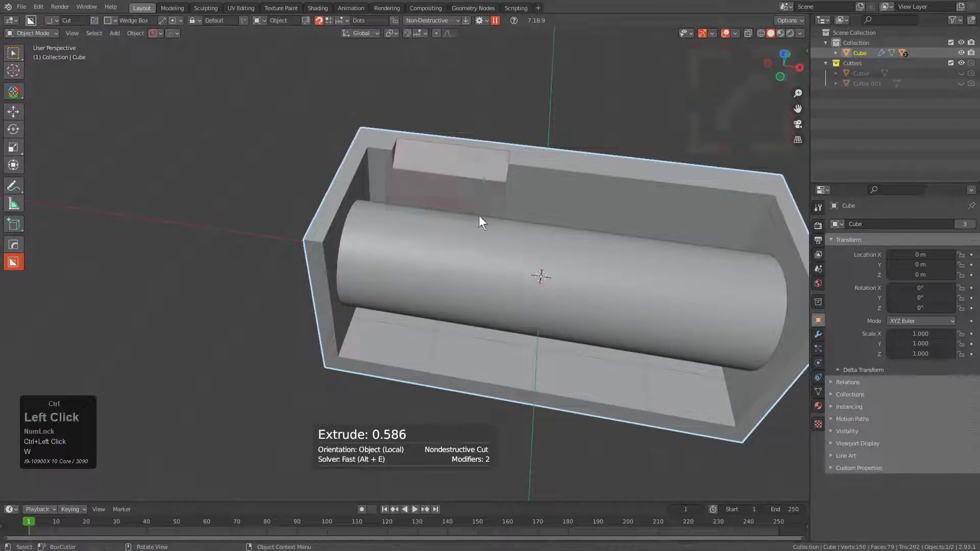
{"action": "left_click_drag", "start_coordinate": [354, 340], "coordinate": [467, 396]}
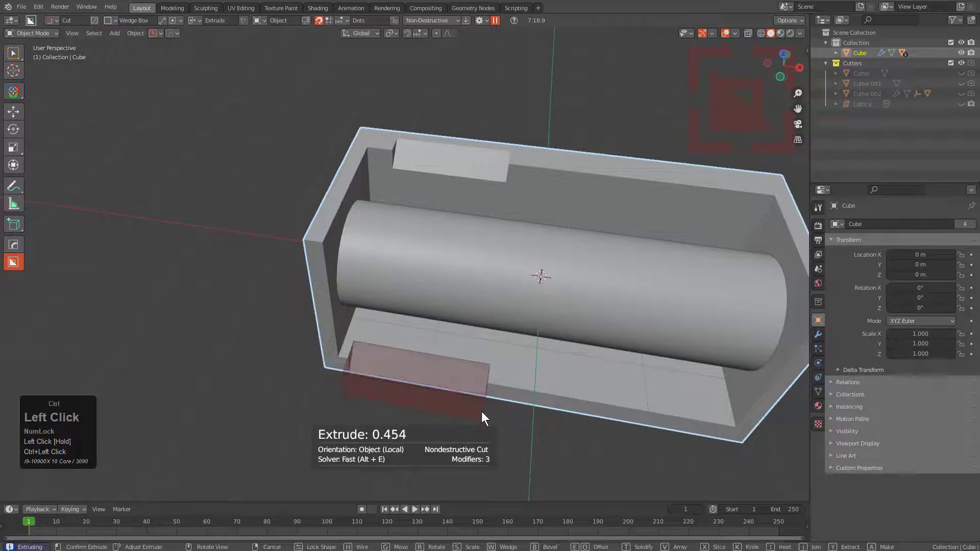
{"action": "left_click", "coordinate": [482, 412]}
Step: Sharpen the block with a 35° auto smooth angle and mirror it across X using the -X direction
{"action": "key", "text": "shift+q"}
{"action": "left_click", "coordinate": [454, 289]}
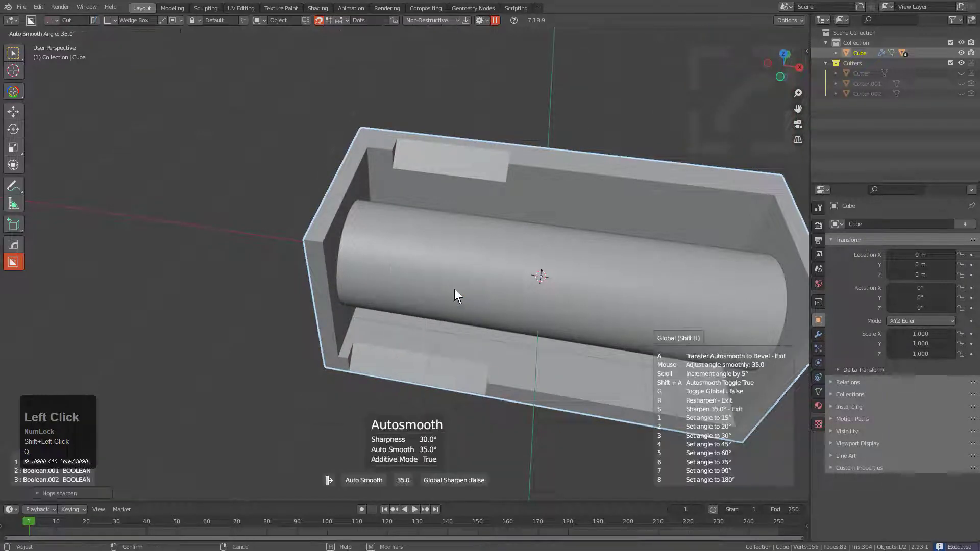
{"action": "key", "text": "alt+x"}
{"action": "key", "text": "x"}
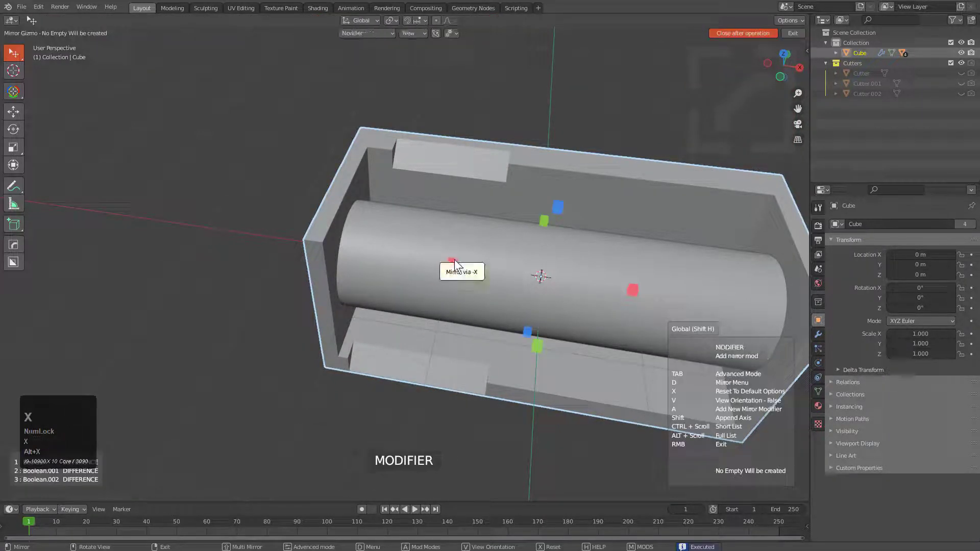
{"action": "left_click", "coordinate": [455, 261]}
{"action": "middle_click_drag", "start_coordinate": [534, 285], "coordinate": [471, 275]}
{"action": "scroll", "coordinate": [505, 281], "scroll_direction": "down", "scroll_amount": 1}
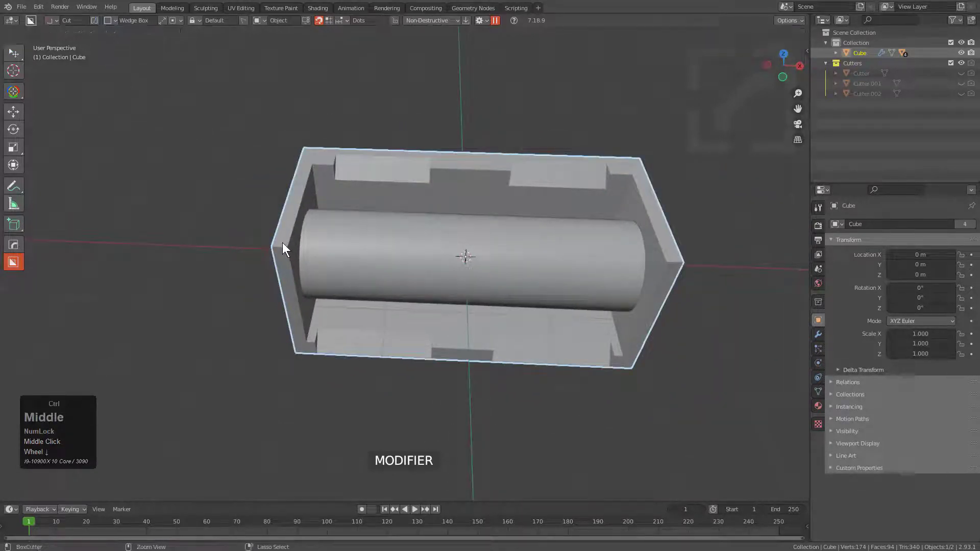
Step: Cut a wedge about 0.58 m deep off the outer corner of the end wall
{"action": "mouse_move", "coordinate": [284, 244]}
{"action": "left_mouse_down", "text": "ctrl"}
{"action": "mouse_move", "coordinate": [317, 266]}
{"action": "mouse_move", "coordinate": [320, 298]}
{"action": "left_mouse_up", "text": "ctrl"}
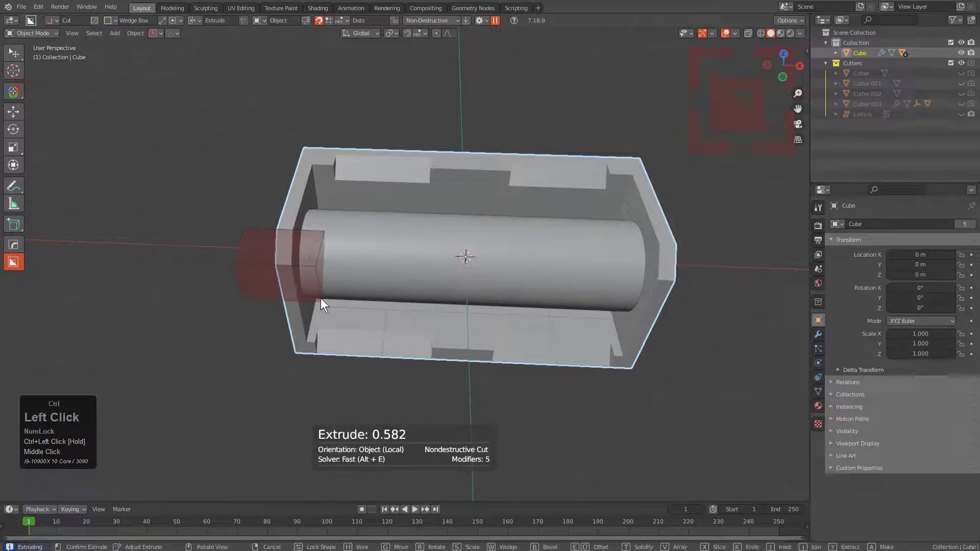
{"action": "left_click", "coordinate": [323, 291]}
{"action": "mouse_move", "coordinate": [322, 290]}
{"action": "middle_mouse_down"}
{"action": "mouse_move", "coordinate": [391, 291]}
{"action": "mouse_move", "coordinate": [483, 272]}
{"action": "middle_mouse_up"}
Step: Cut wedges between the mirrored notches, about 0.30 m deep in the floor's front edge and 0.37 m in the back wall's rim
{"action": "scroll", "coordinate": [495, 332], "scroll_direction": "up", "scroll_amount": 2}
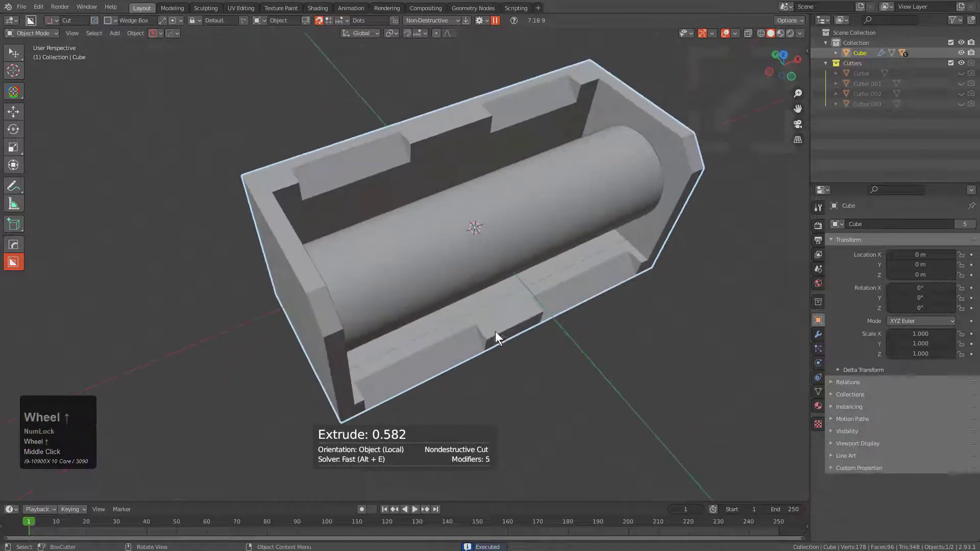
{"action": "mouse_move", "coordinate": [486, 329]}
{"action": "left_mouse_down"}
{"action": "mouse_move", "coordinate": [544, 333]}
{"action": "mouse_move", "coordinate": [549, 324]}
{"action": "mouse_move", "coordinate": [544, 345]}
{"action": "left_mouse_up"}
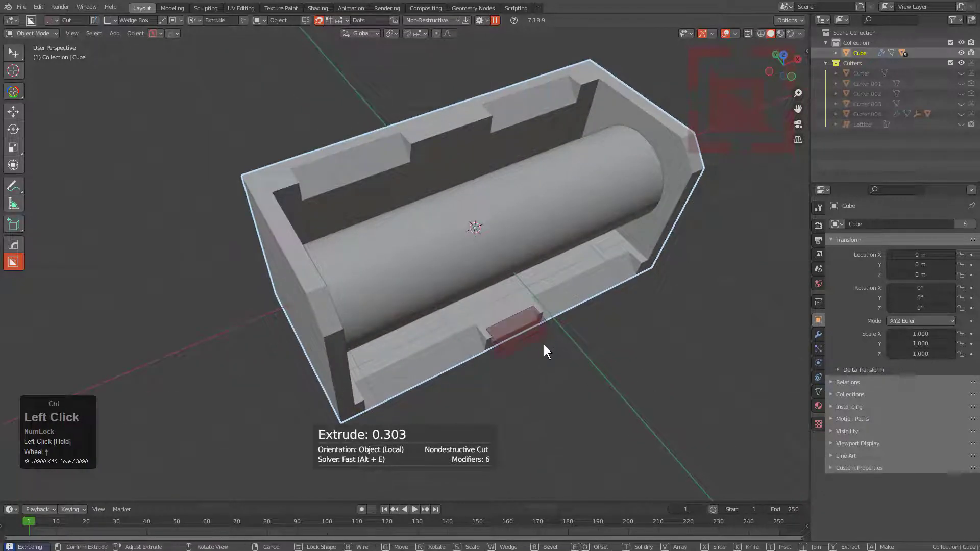
{"action": "left_click", "coordinate": [544, 344], "text": "ctrl"}
{"action": "left_click_drag", "start_coordinate": [412, 134], "coordinate": [495, 128]}
{"action": "left_click", "coordinate": [495, 144], "text": "ctrl"}
Step: Make a small cylinder about 0.32 m in diameter beside the back wall, spanning from one end wall to the other
{"action": "middle_click_drag", "start_coordinate": [437, 184], "coordinate": [280, 133]}
{"action": "scroll", "coordinate": [280, 133], "scroll_direction": "up", "scroll_amount": 2}
{"action": "left_click", "coordinate": [280, 133]}
{"action": "left_click", "coordinate": [275, 122]}
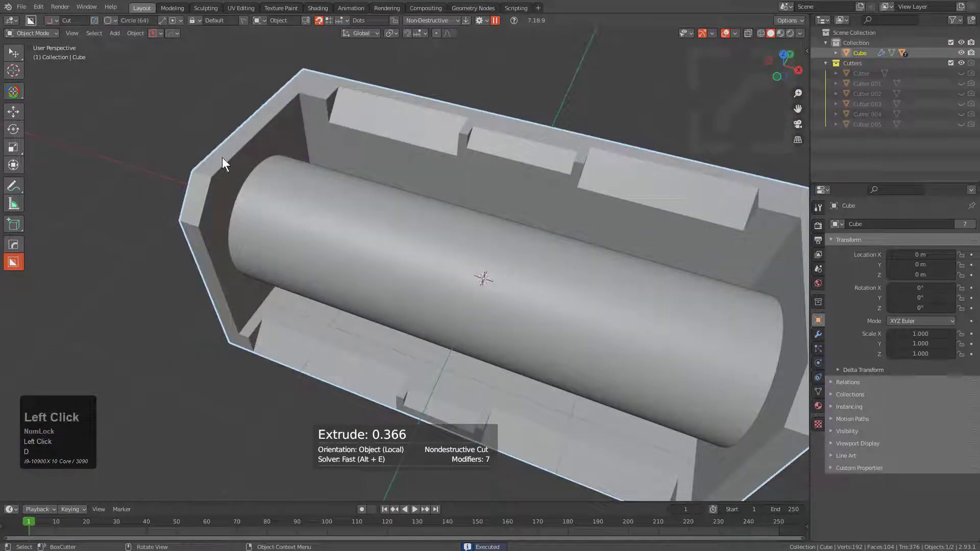
{"action": "left_click_drag", "start_coordinate": [284, 134], "coordinate": [301, 138]}
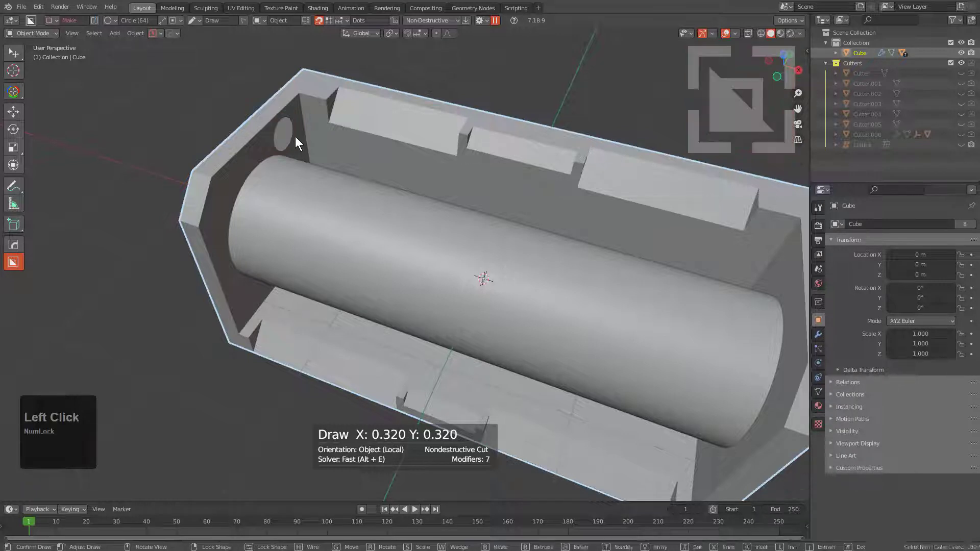
{"action": "left_click", "coordinate": [295, 137]}
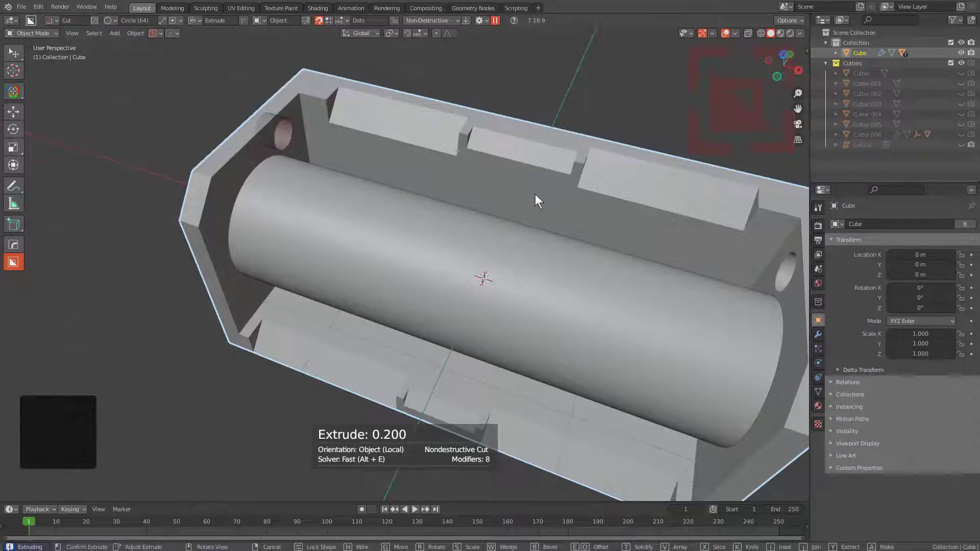
{"action": "key", "text": "a"}
{"action": "middle_click", "coordinate": [403, 185], "text": "shift"}
{"action": "mouse_move", "coordinate": [403, 181]}
{"action": "middle_mouse_down"}
{"action": "mouse_move", "coordinate": [449, 186]}
{"action": "mouse_move", "coordinate": [510, 171]}
{"action": "mouse_move", "coordinate": [455, 193]}
{"action": "mouse_move", "coordinate": [418, 180]}
{"action": "mouse_move", "coordinate": [283, 278]}
{"action": "mouse_move", "coordinate": [249, 267]}
{"action": "middle_mouse_up"}
{"action": "left_click", "coordinate": [568, 167]}
Step: Make a second small cylinder about 4.22 m long between the end walls, just above the floor's front edge
{"action": "left_click_drag", "start_coordinate": [247, 266], "coordinate": [255, 268]}
{"action": "key", "text": "a"}
{"action": "left_click_drag", "start_coordinate": [604, 318], "coordinate": [605, 318]}
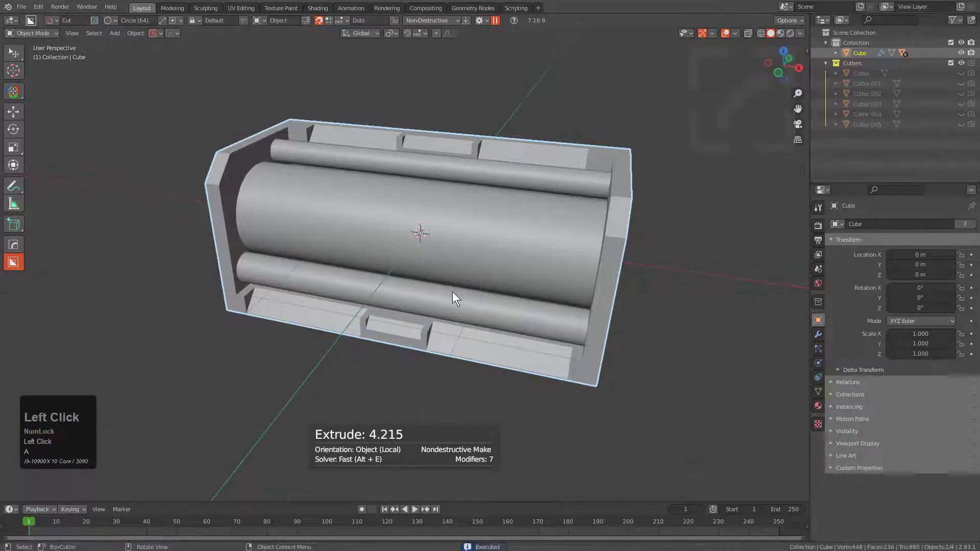
Step: Make a third small cylinder about 4.2 m long in front of the main cylinder and set its diameter to 0.32 m
{"action": "middle_click_drag", "start_coordinate": [454, 295], "coordinate": [208, 188]}
{"action": "scroll", "coordinate": [207, 189], "scroll_direction": "up", "scroll_amount": 2}
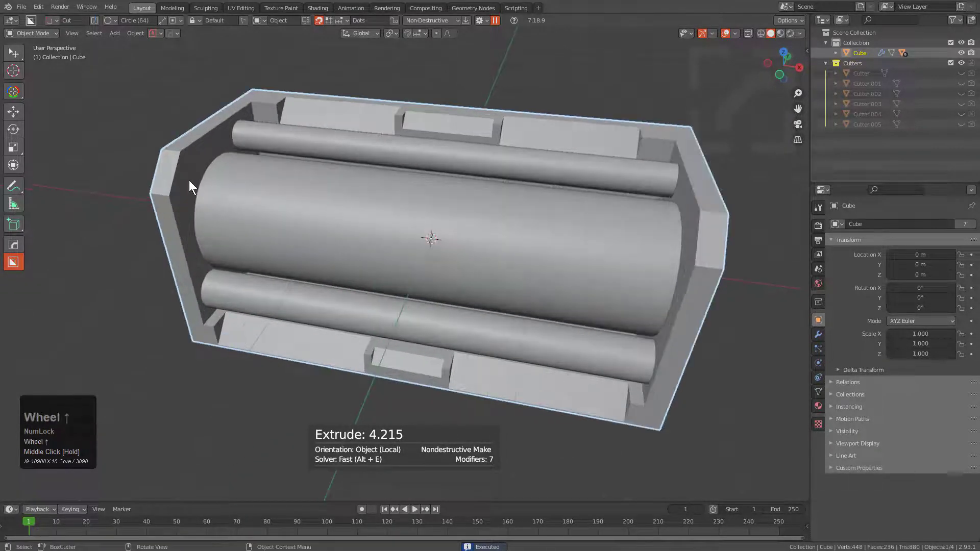
{"action": "mouse_move", "coordinate": [189, 181]}
{"action": "left_mouse_down"}
{"action": "mouse_move", "coordinate": [658, 267]}
{"action": "mouse_move", "coordinate": [701, 262]}
{"action": "left_mouse_up"}
{"action": "key", "text": "a"}
{"action": "key", "text": "d"}
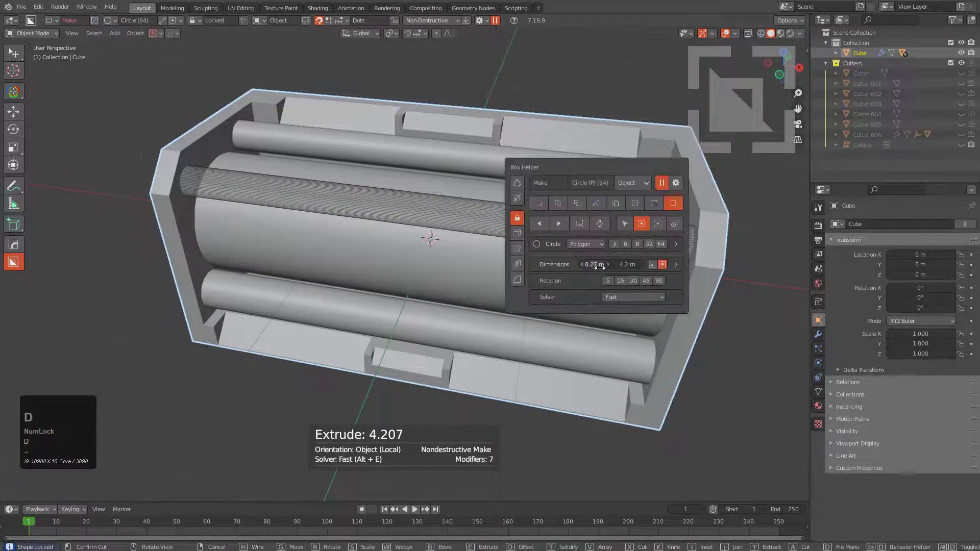
{"action": "mouse_move", "coordinate": [600, 267]}
{"action": "left_mouse_down"}
{"action": "mouse_move", "coordinate": [611, 267]}
{"action": "mouse_move", "coordinate": [587, 264]}
{"action": "left_mouse_up"}
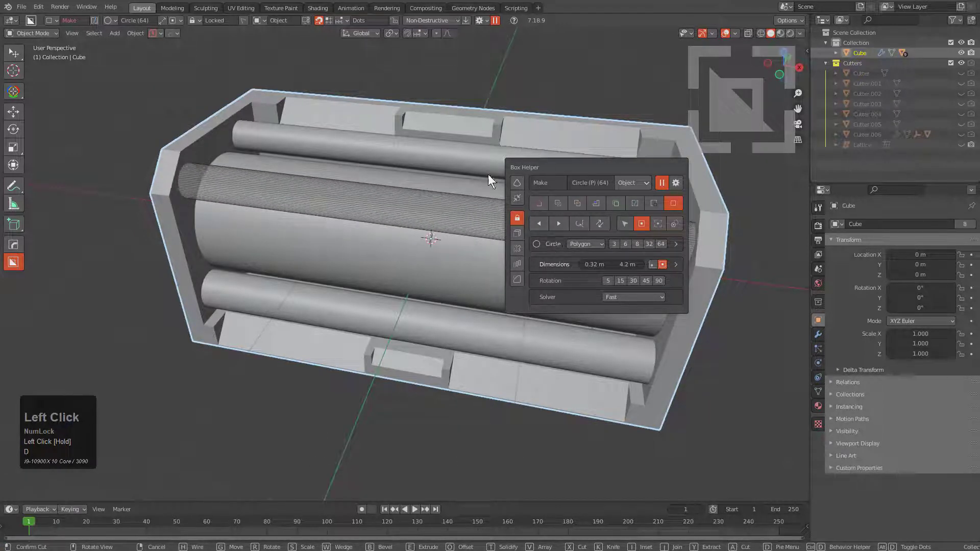
{"action": "left_click", "coordinate": [395, 179]}
{"action": "scroll", "coordinate": [396, 180], "scroll_direction": "down", "scroll_amount": 3}
{"action": "middle_click_drag", "start_coordinate": [396, 179], "coordinate": [473, 240]}
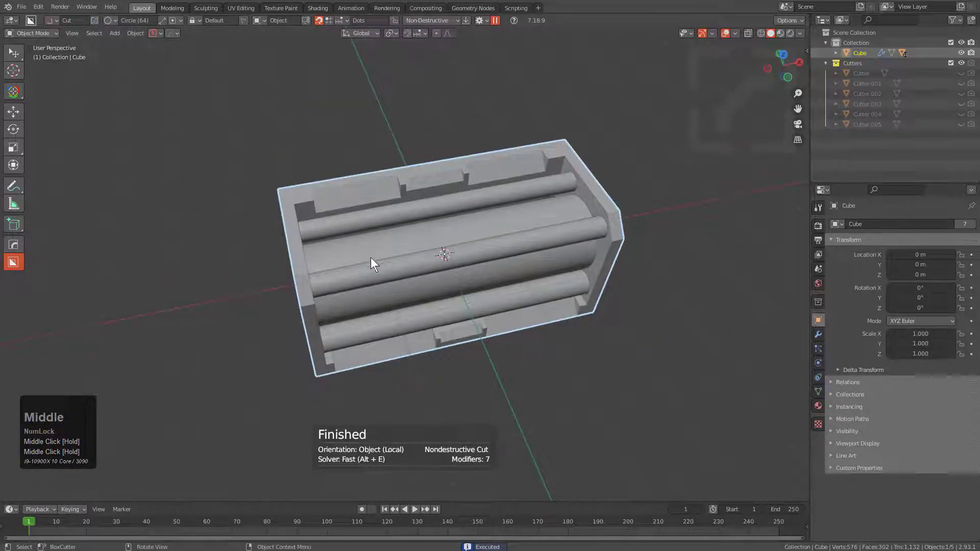
Step: Cut off the block's lower back corner along its full length with an Ngon drawn in the side view
{"action": "middle_click_drag", "start_coordinate": [370, 257], "coordinate": [401, 237]}
{"action": "scroll", "coordinate": [391, 240], "scroll_direction": "up", "scroll_amount": 1}
{"action": "left_click", "coordinate": [318, 271]}
{"action": "middle_click_drag", "start_coordinate": [318, 272], "coordinate": [460, 231]}
{"action": "left_click", "coordinate": [387, 268]}
{"action": "scroll", "coordinate": [387, 269], "scroll_direction": "up", "scroll_amount": 1}
{"action": "key", "text": "KP_1"}
{"action": "key", "text": "KP_3"}
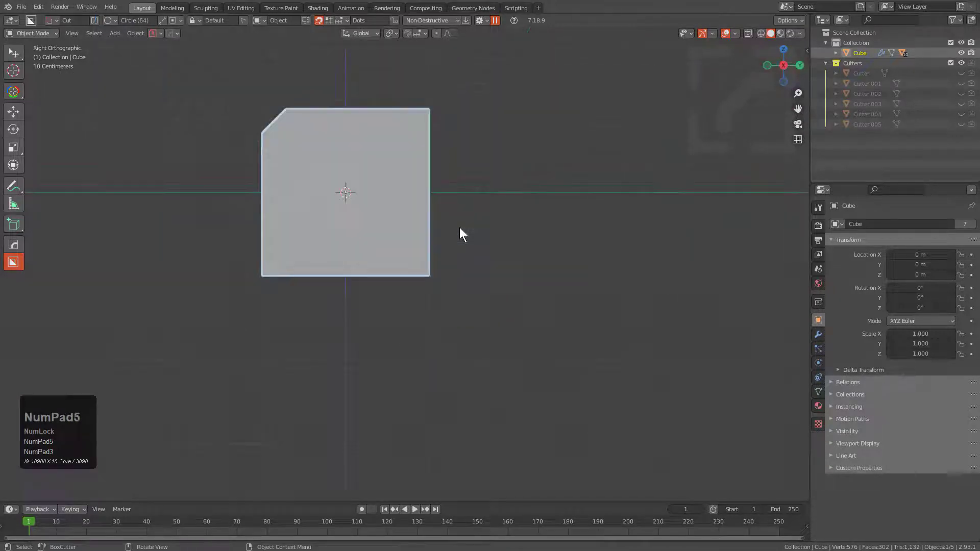
{"action": "key", "text": "KP_5"}
{"action": "key", "text": "d"}
{"action": "left_click", "coordinate": [453, 262]}
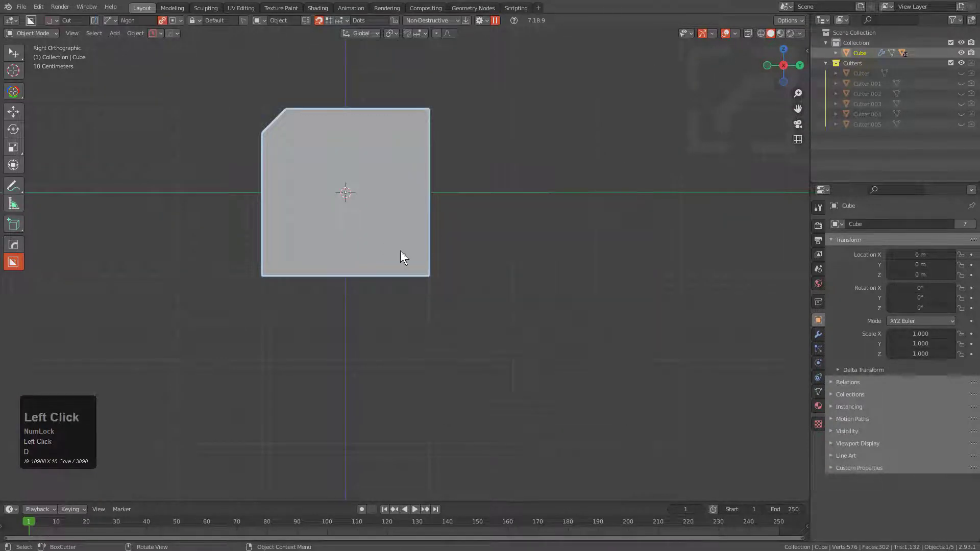
{"action": "left_click", "coordinate": [425, 227]}
{"action": "left_click", "coordinate": [364, 280]}
Step: Reveal the corner cutter and cut two boxes through it to leave a wide and a narrow tab on the block's back edge
{"action": "mouse_move", "coordinate": [493, 296]}
{"action": "middle_mouse_down"}
{"action": "mouse_move", "coordinate": [397, 274]}
{"action": "mouse_move", "coordinate": [361, 215]}
{"action": "mouse_move", "coordinate": [287, 254]}
{"action": "mouse_move", "coordinate": [413, 259]}
{"action": "mouse_move", "coordinate": [394, 261]}
{"action": "middle_mouse_up"}
{"action": "key", "text": "q"}
{"action": "left_click", "coordinate": [336, 244]}
{"action": "key", "text": "d"}
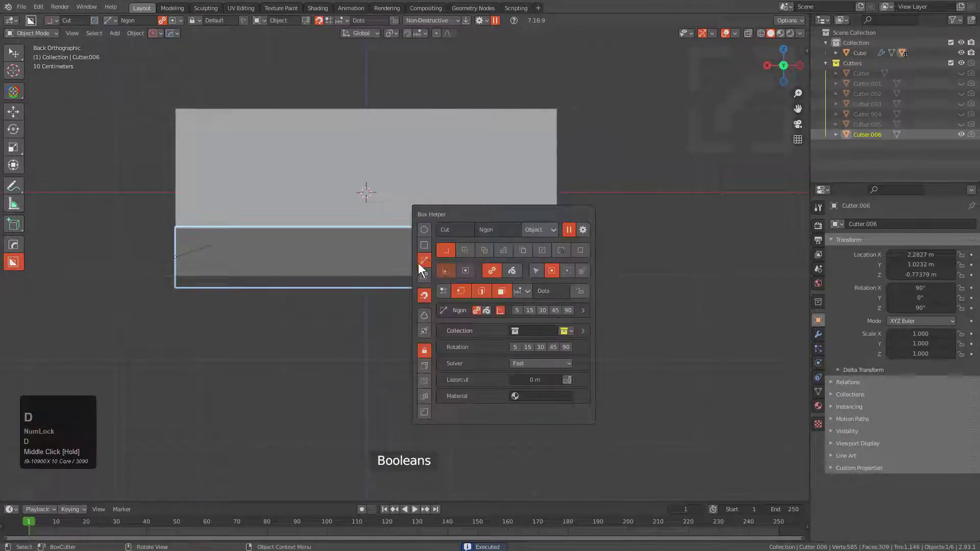
{"action": "left_click", "coordinate": [424, 245]}
{"action": "left_click_drag", "start_coordinate": [450, 186], "coordinate": [479, 350]}
{"action": "left_click_drag", "start_coordinate": [530, 206], "coordinate": [547, 345]}
Step: Cut a circular hole lengthwise through the tabs at the block's lower back edge
{"action": "middle_click_drag", "start_coordinate": [547, 345], "coordinate": [405, 263]}
{"action": "scroll", "coordinate": [406, 285], "scroll_direction": "up", "scroll_amount": 2}
{"action": "scroll", "coordinate": [412, 269], "scroll_direction": "up", "scroll_amount": 2}
{"action": "key", "text": "d"}
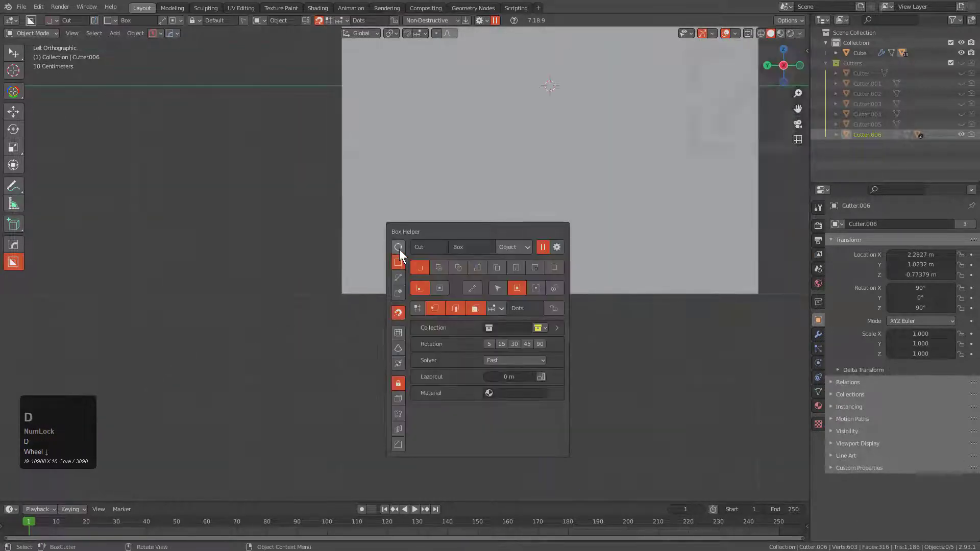
{"action": "left_click", "coordinate": [399, 250]}
{"action": "mouse_move", "coordinate": [382, 254]}
{"action": "left_mouse_down"}
{"action": "mouse_move", "coordinate": [400, 267]}
{"action": "mouse_move", "coordinate": [457, 272]}
{"action": "left_mouse_up"}
{"action": "key", "text": "KP_1"}
{"action": "key", "text": "KP_3"}
{"action": "key", "text": "1"}
{"action": "left_click", "coordinate": [438, 257]}
{"action": "scroll", "coordinate": [484, 260], "scroll_direction": "down", "scroll_amount": 2}
{"action": "middle_click_drag", "start_coordinate": [484, 261], "coordinate": [529, 299]}
Step: Reveal the circular cutter and duplicate it as a solid-shaded cylinder in the active collection
{"action": "key", "text": "q"}
{"action": "left_click", "coordinate": [466, 271]}
{"action": "key", "text": "q"}
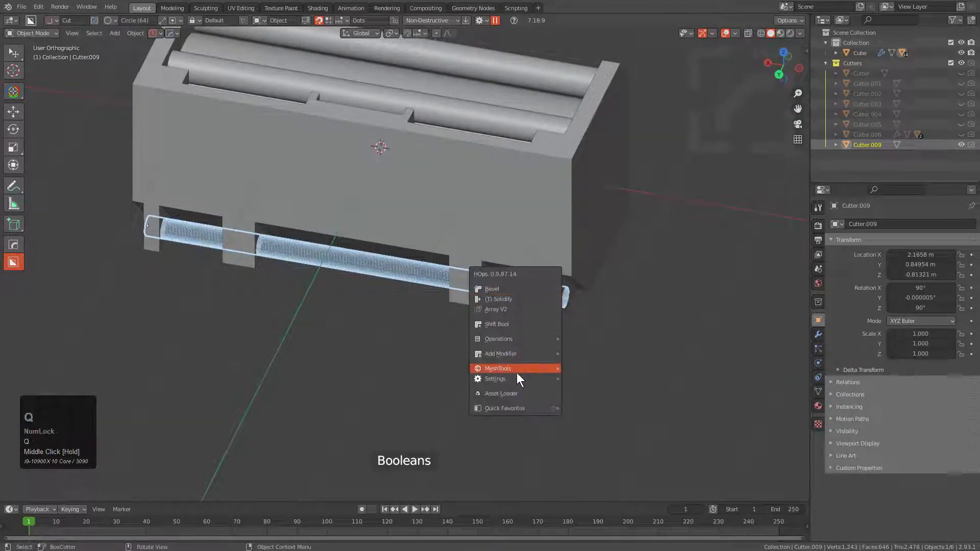
{"action": "mouse_move", "coordinate": [511, 368]}
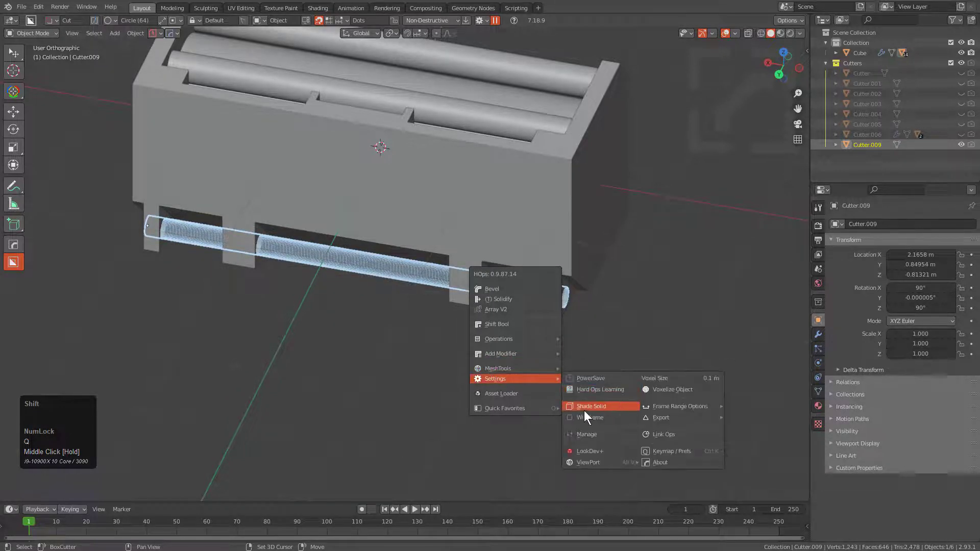
{"action": "left_click", "coordinate": [584, 407]}
Step: Move the solid cylinder along X with vertex snapping to the block's end corner, past the narrow tab, and hide the cutters
{"action": "middle_click_drag", "start_coordinate": [524, 322], "coordinate": [433, 281]}
{"action": "scroll", "coordinate": [418, 280], "scroll_direction": "up", "scroll_amount": 3}
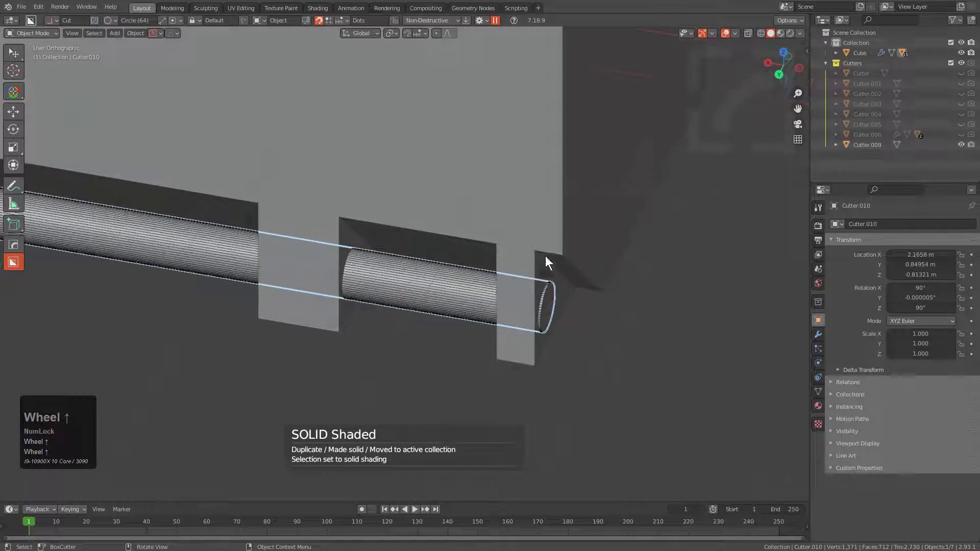
{"action": "scroll", "coordinate": [546, 257], "scroll_direction": "down", "scroll_amount": 1}
{"action": "key", "text": "ctrl+shift+Tab"}
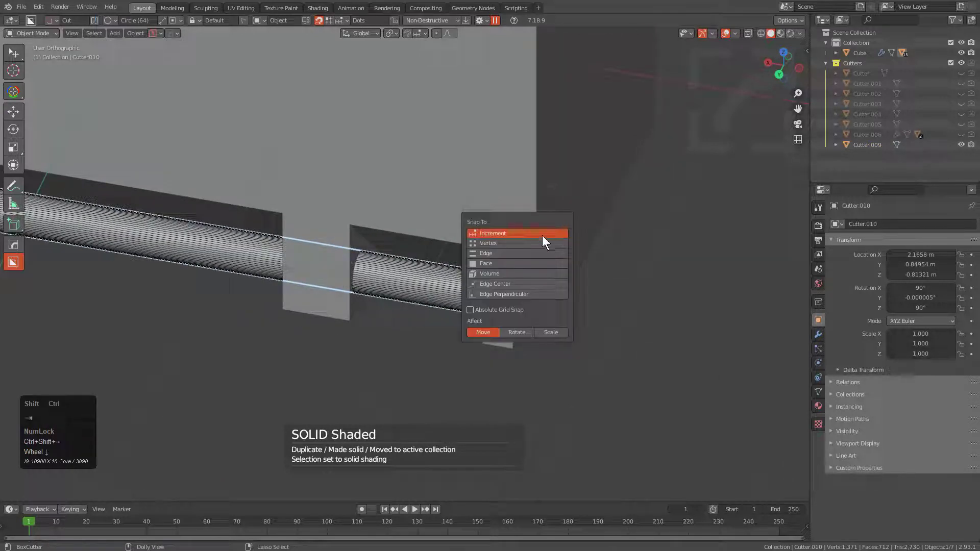
{"action": "left_click", "coordinate": [517, 243]}
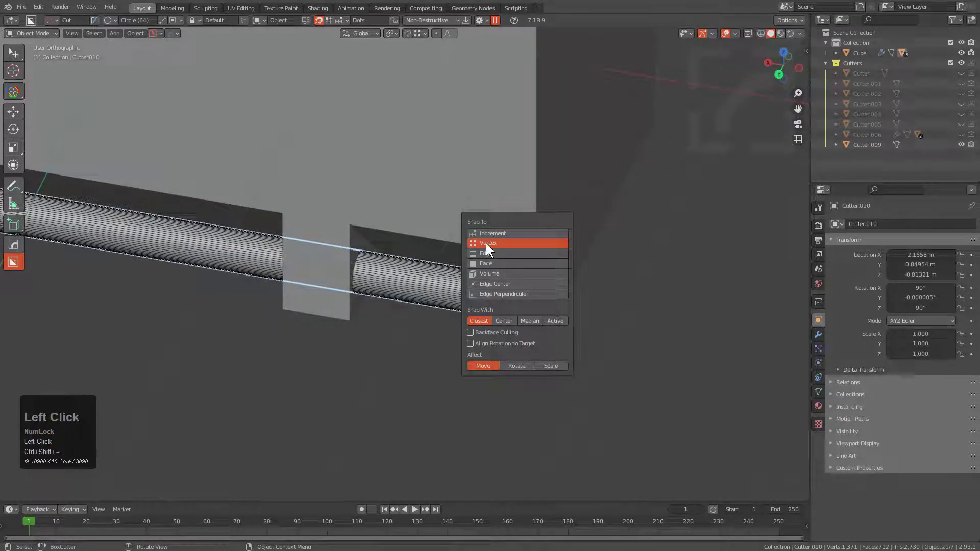
{"action": "key", "text": "g"}
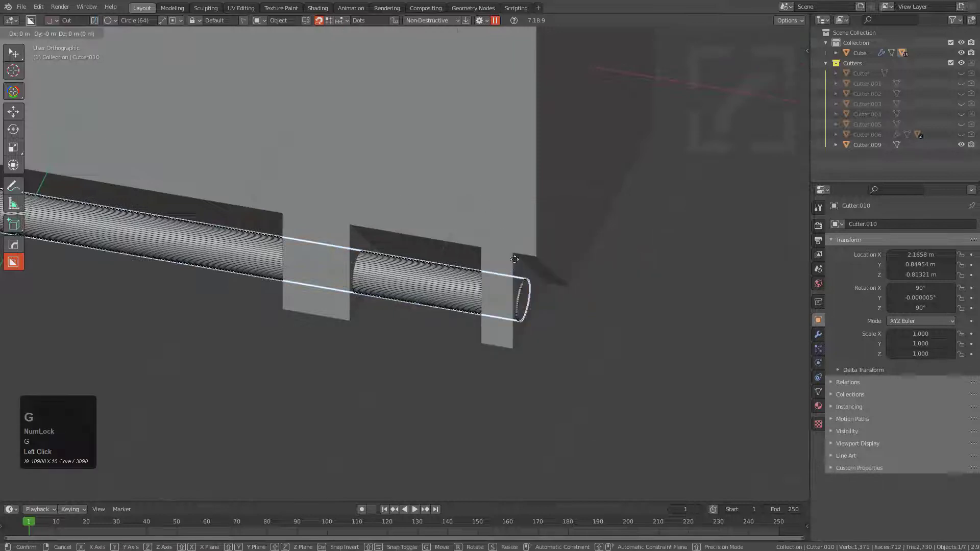
{"action": "key", "text": "y"}
{"action": "key", "text": "x"}
{"action": "left_click", "coordinate": [536, 251], "text": "ctrl"}
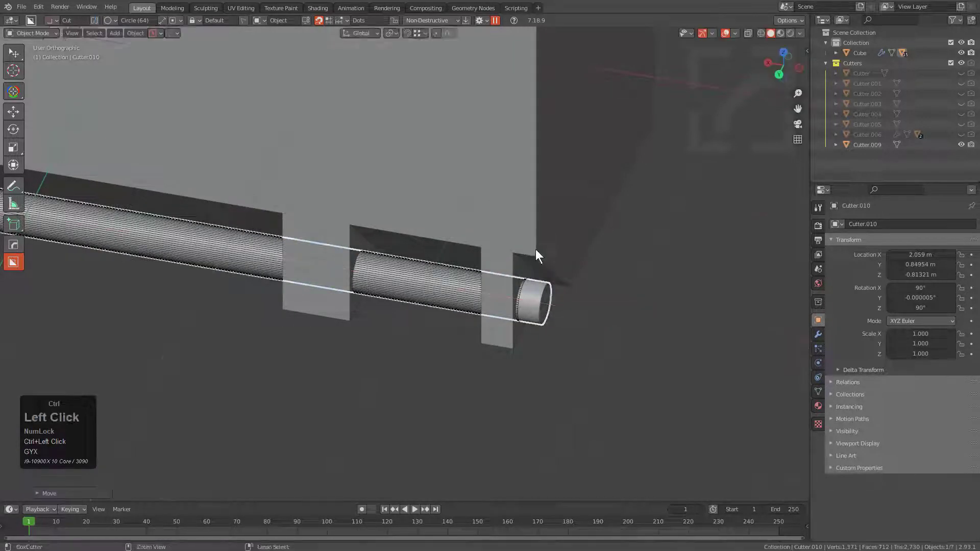
{"action": "scroll", "coordinate": [536, 253], "scroll_direction": "down", "scroll_amount": 5}
{"action": "middle_click_drag", "start_coordinate": [423, 237], "coordinate": [328, 275], "text": "shift"}
{"action": "key", "text": "1"}
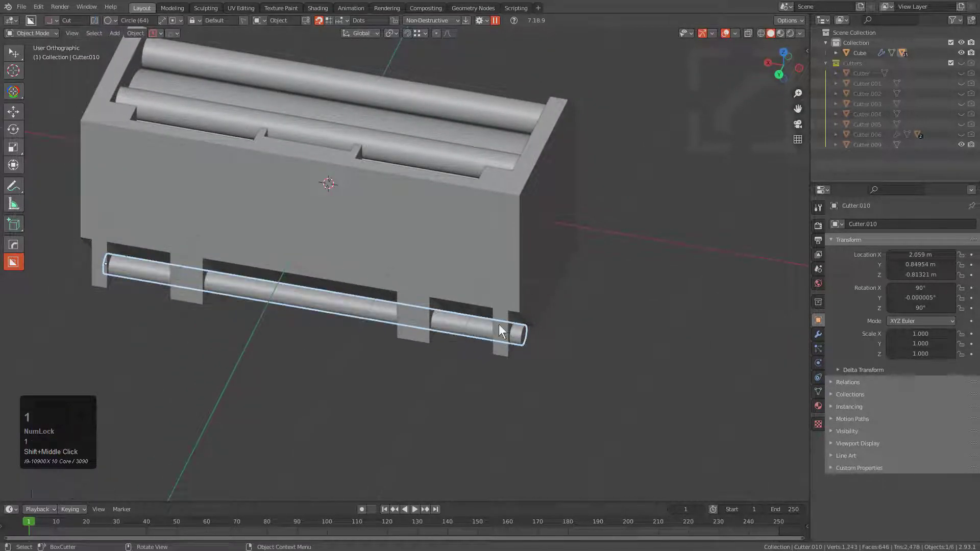
Step: Mirror the solid cylinder across the block on the X axis and deselect everything
{"action": "left_click", "coordinate": [462, 333]}
{"action": "left_click", "coordinate": [478, 266], "text": "shift"}
{"action": "key", "text": "alt+x"}
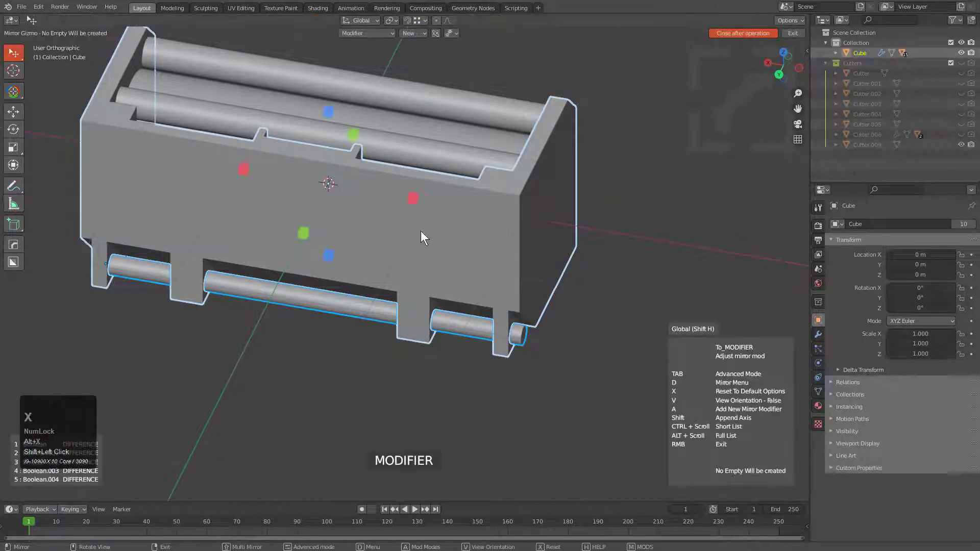
{"action": "left_click", "coordinate": [413, 198]}
{"action": "key", "text": "alt+a"}
{"action": "middle_click_drag", "start_coordinate": [591, 229], "coordinate": [514, 145]}
{"action": "key", "text": "a"}
{"action": "key", "text": "q"}
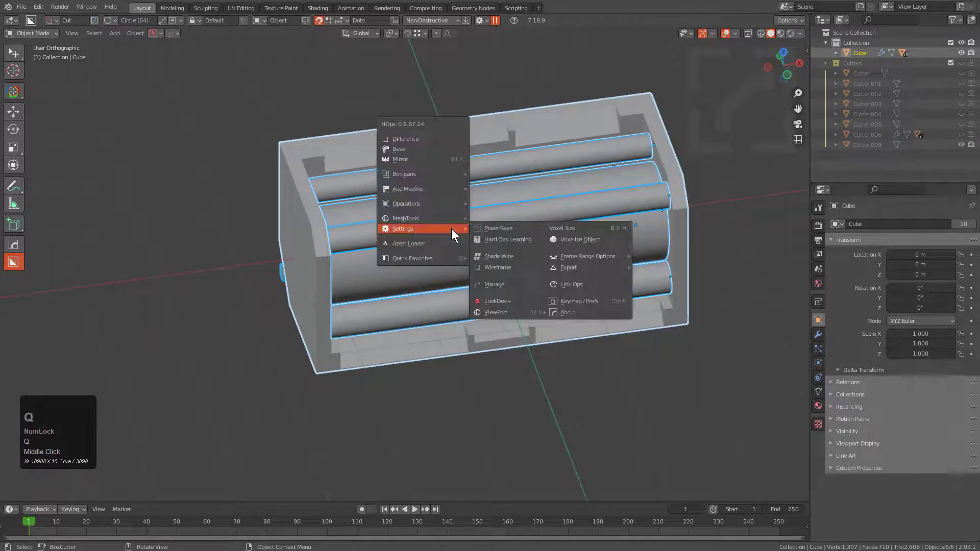
{"action": "mouse_move", "coordinate": [445, 218]}
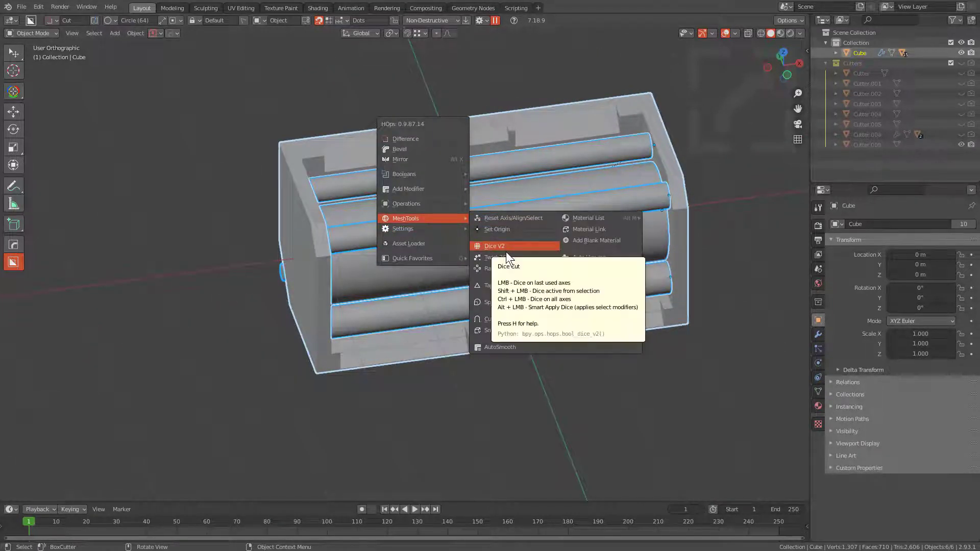
{"action": "left_click", "coordinate": [506, 250]}
{"action": "scroll", "coordinate": [506, 252], "scroll_direction": "up", "scroll_amount": 2}
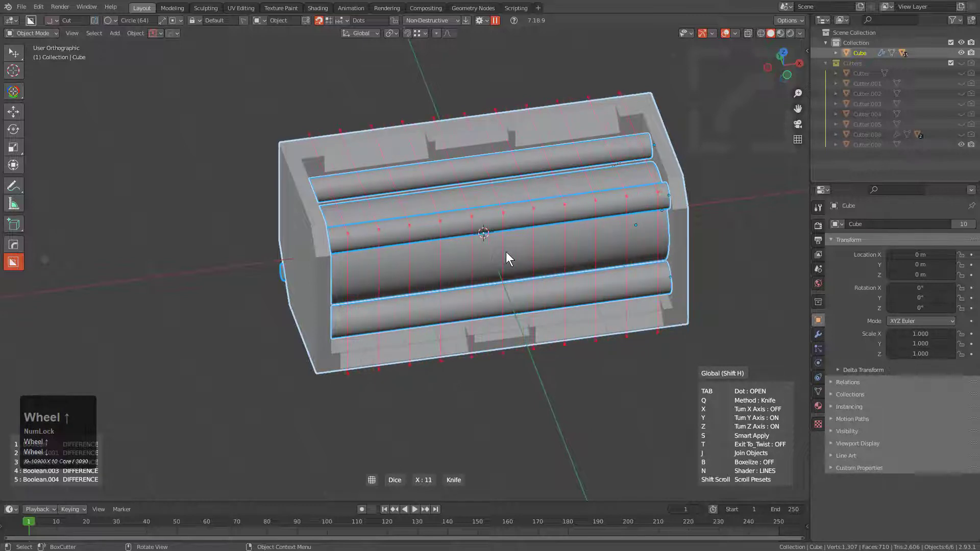
{"action": "key", "text": "t"}
{"action": "scroll", "coordinate": [506, 252], "scroll_direction": "down", "scroll_amount": 1}
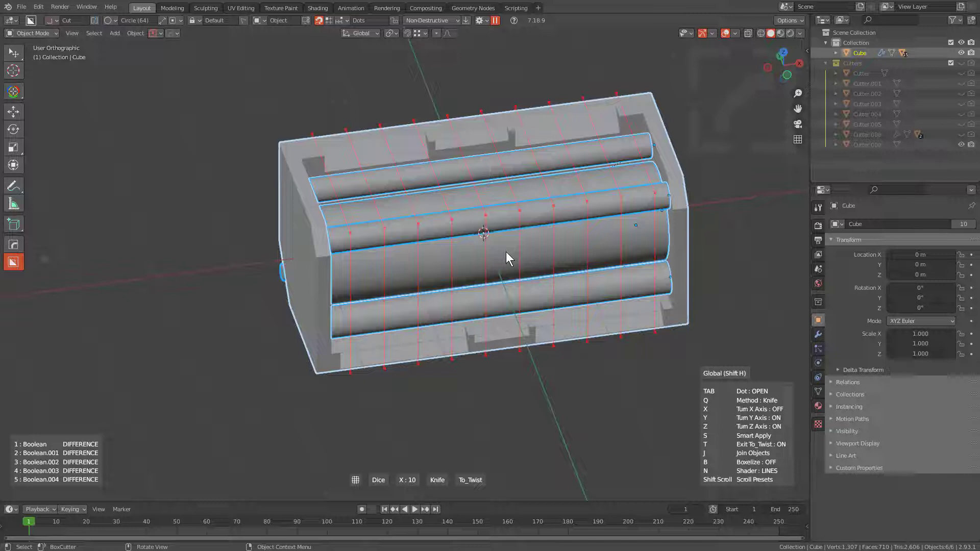
{"action": "right_click", "coordinate": [507, 252]}
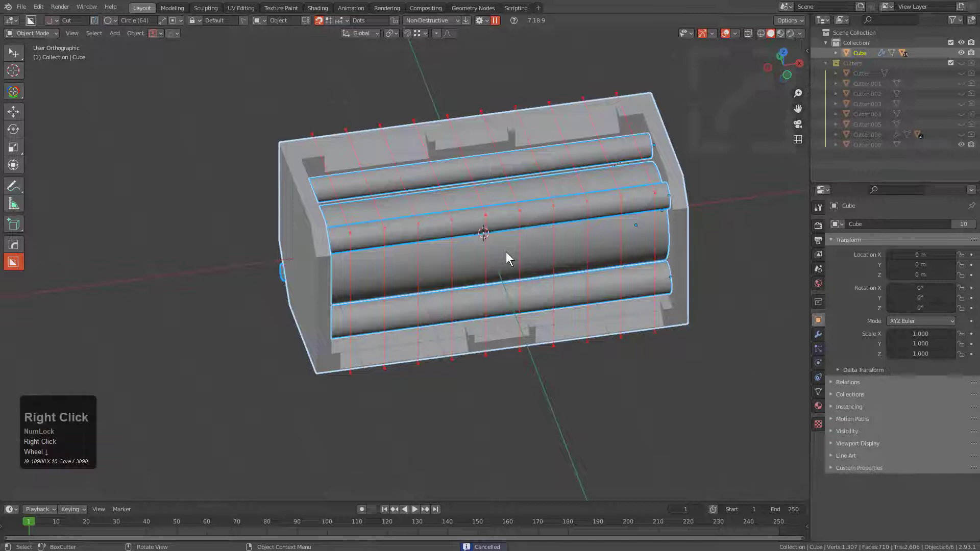
Step: Bevel the block with 3 segments, a 30° angle limit, 60° auto smooth and a width of about 0.03
{"action": "scroll", "coordinate": [295, 230], "scroll_direction": "up", "scroll_amount": 2}
{"action": "left_click", "coordinate": [286, 232]}
{"action": "key", "text": "q"}
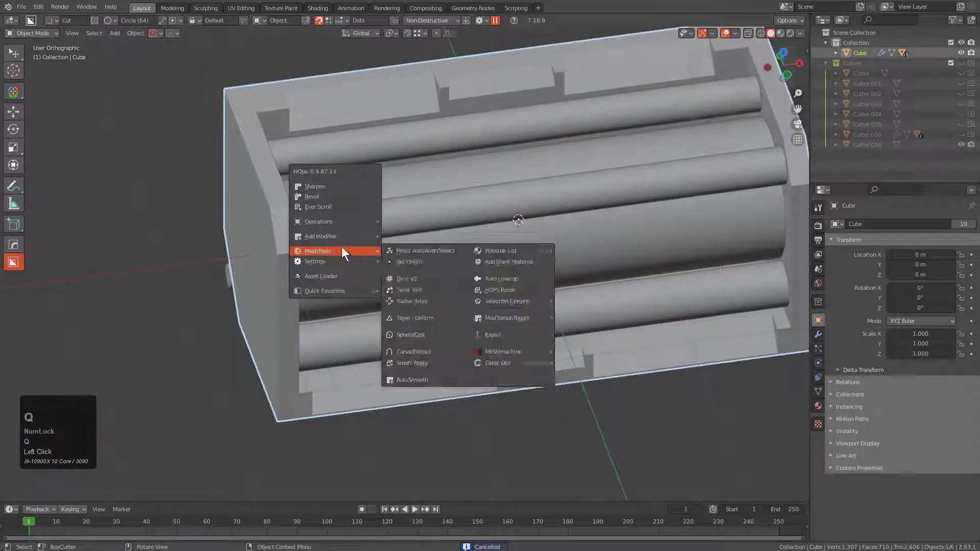
{"action": "left_click", "coordinate": [346, 198], "text": "ctrl"}
{"action": "key", "text": "1"}
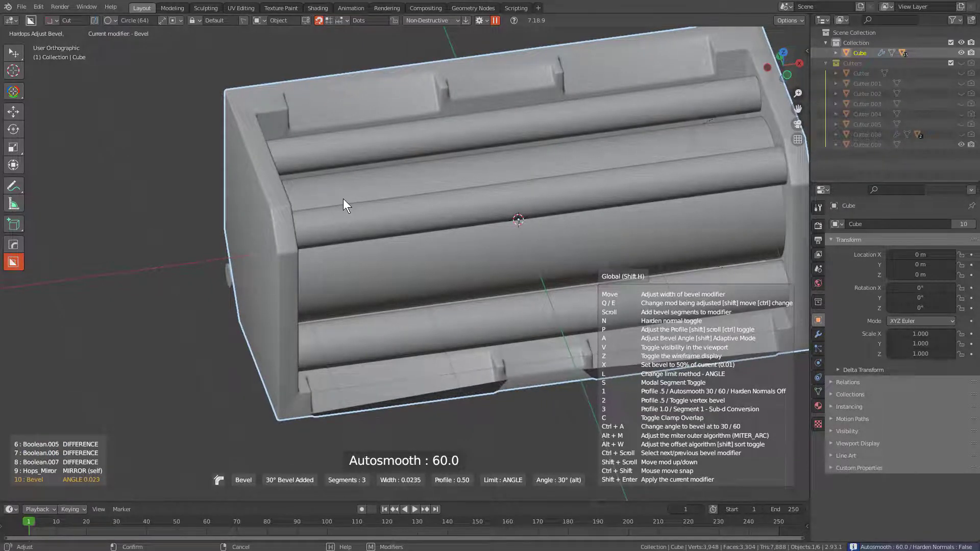
{"action": "left_click", "coordinate": [344, 198]}
{"action": "middle_click_drag", "start_coordinate": [510, 344], "coordinate": [499, 304]}
{"action": "scroll", "coordinate": [511, 302], "scroll_direction": "up", "scroll_amount": 5}
{"action": "key", "text": "q"}
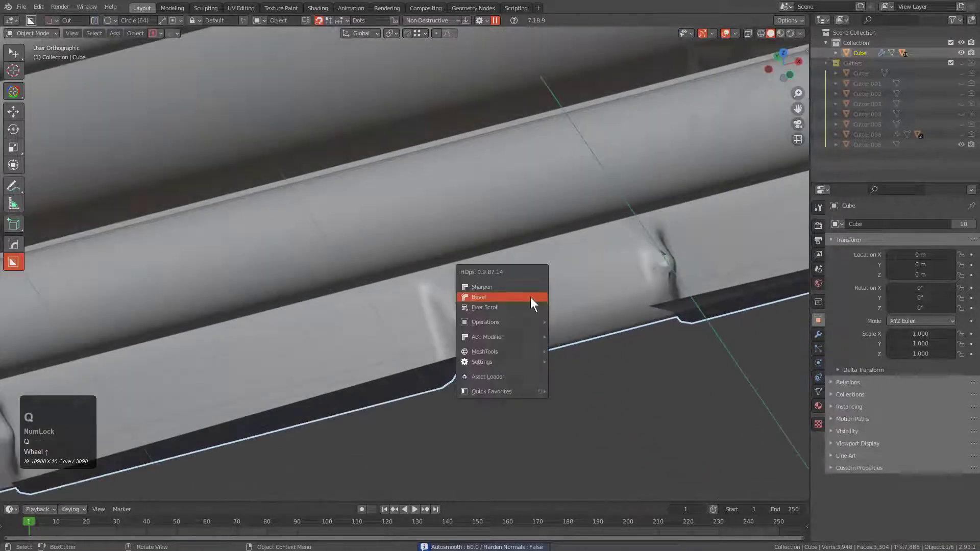
{"action": "left_click", "coordinate": [531, 298], "text": "shift"}
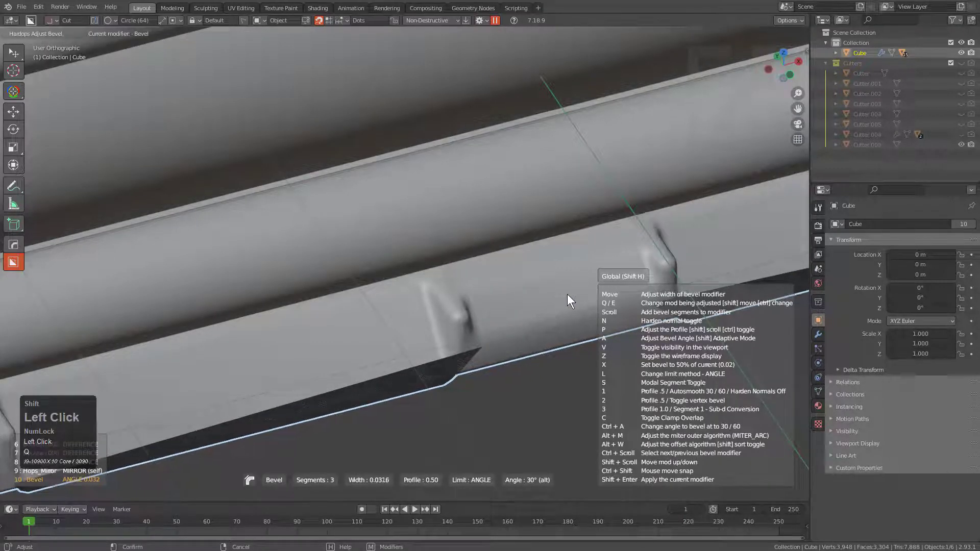
{"action": "left_click", "coordinate": [568, 294]}
Step: Reveal the wide box cutter at the floor's front edge, move it about 0.07 m outward along Y and hide it
{"action": "key", "text": "q"}
{"action": "left_click", "coordinate": [475, 302]}
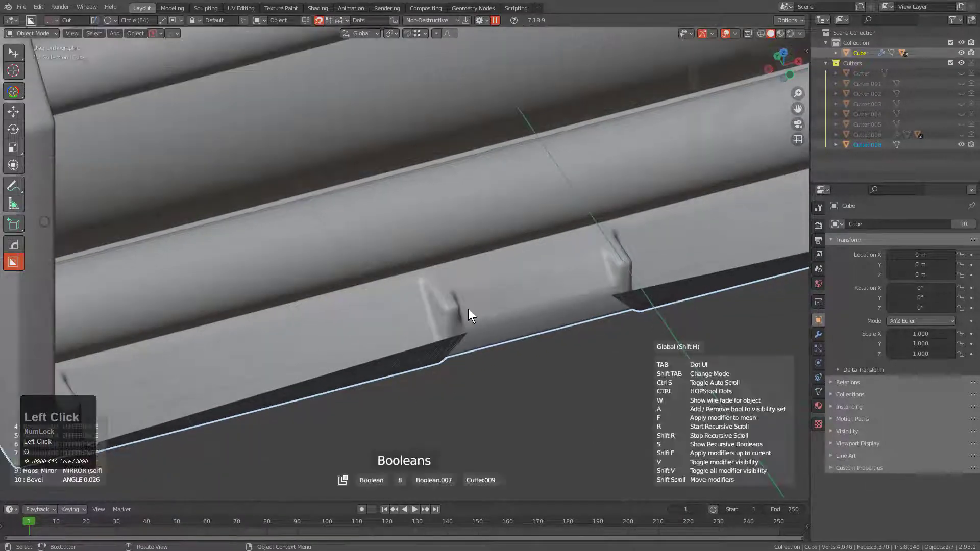
{"action": "scroll", "coordinate": [467, 308], "scroll_direction": "down", "scroll_amount": 3}
{"action": "scroll", "coordinate": [467, 308], "scroll_direction": "down", "scroll_amount": 1}
{"action": "scroll", "coordinate": [467, 308], "scroll_direction": "up", "scroll_amount": 1}
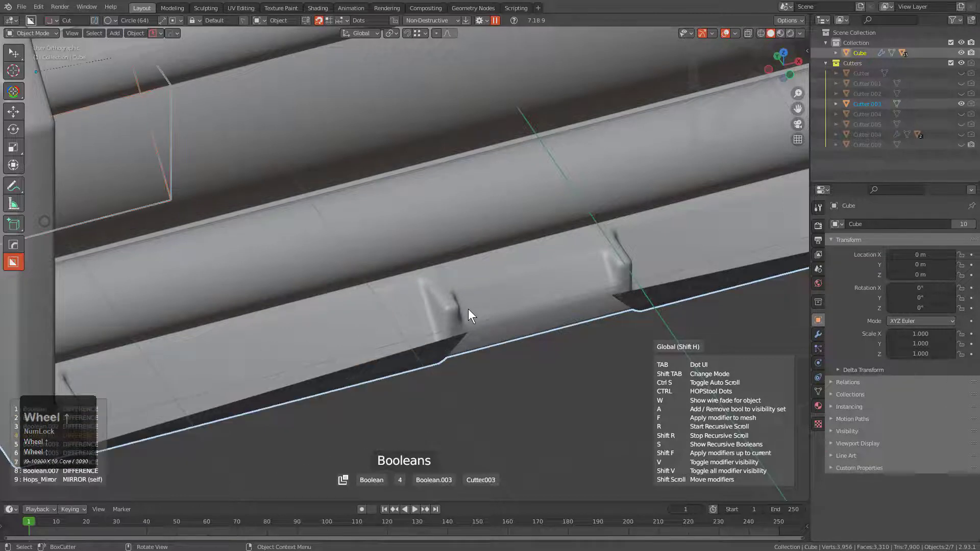
{"action": "scroll", "coordinate": [468, 309], "scroll_direction": "down", "scroll_amount": 1}
{"action": "left_click", "coordinate": [467, 309]}
{"action": "middle_click_drag", "start_coordinate": [467, 308], "coordinate": [574, 272], "text": "shift"}
{"action": "scroll", "coordinate": [574, 272], "scroll_direction": "down", "scroll_amount": 2}
{"action": "key", "text": "g"}
{"action": "key", "text": "y"}
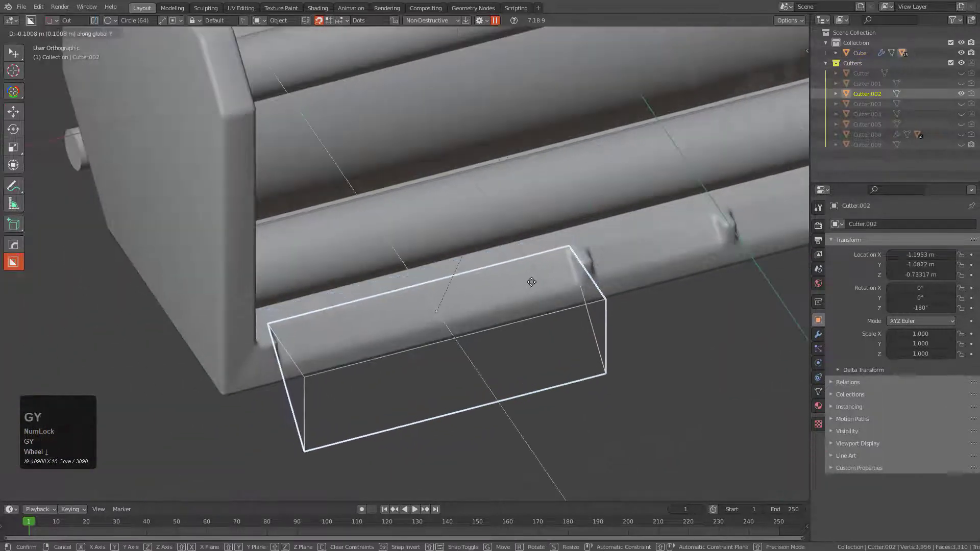
{"action": "left_click", "coordinate": [531, 278]}
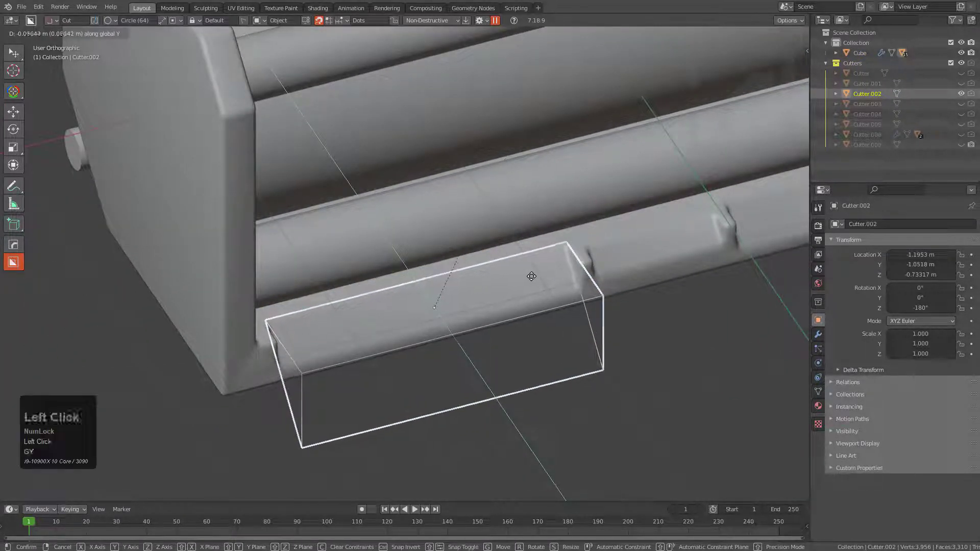
{"action": "key", "text": "h"}
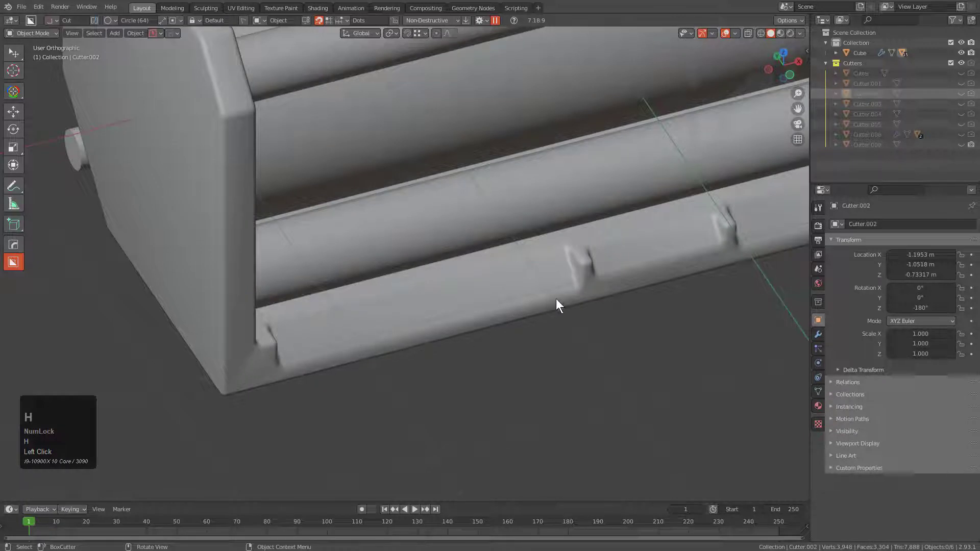
Step: Narrow the block's bevel to about 0.015 and add a Weighted Normal modifier to the block
{"action": "key", "text": "q"}
{"action": "left_click", "coordinate": [579, 277]}
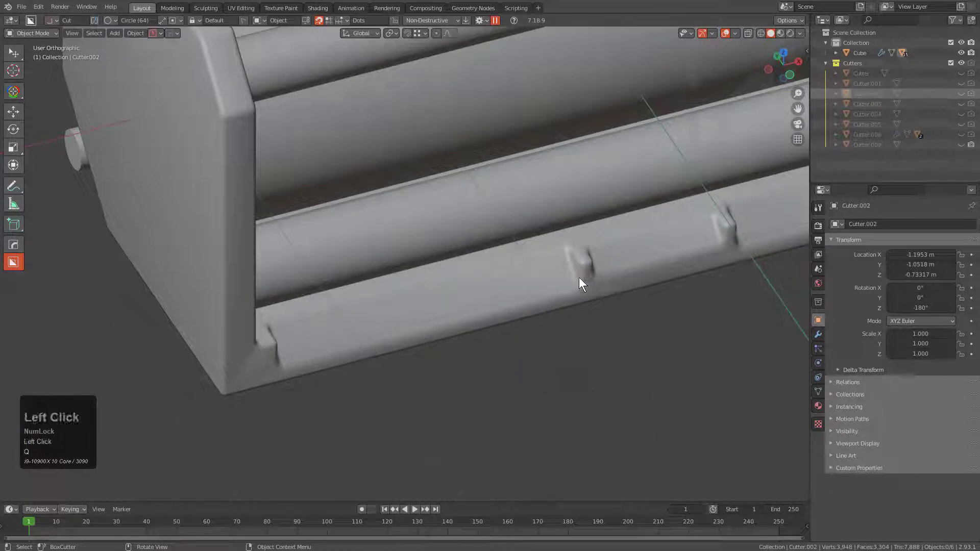
{"action": "key", "text": "q"}
{"action": "left_click", "coordinate": [572, 274]}
{"action": "left_click", "coordinate": [580, 271], "text": "shift"}
{"action": "key", "text": "shift+q"}
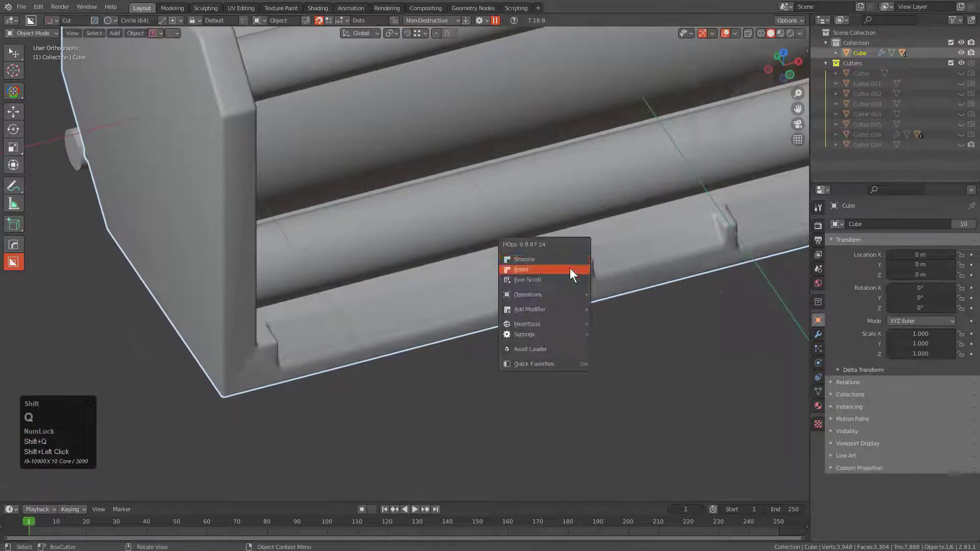
{"action": "left_click_drag", "start_coordinate": [549, 251], "coordinate": [544, 257], "text": "alt"}
{"action": "left_click", "coordinate": [544, 258], "text": "alt"}
Step: Dice the block and all cylinders along X with 8 knife cuts, with Exit To_Twist turned on
{"action": "scroll", "coordinate": [544, 257], "scroll_direction": "down", "scroll_amount": 5}
{"action": "middle_click_drag", "start_coordinate": [544, 258], "coordinate": [344, 201]}
{"action": "key", "text": "a"}
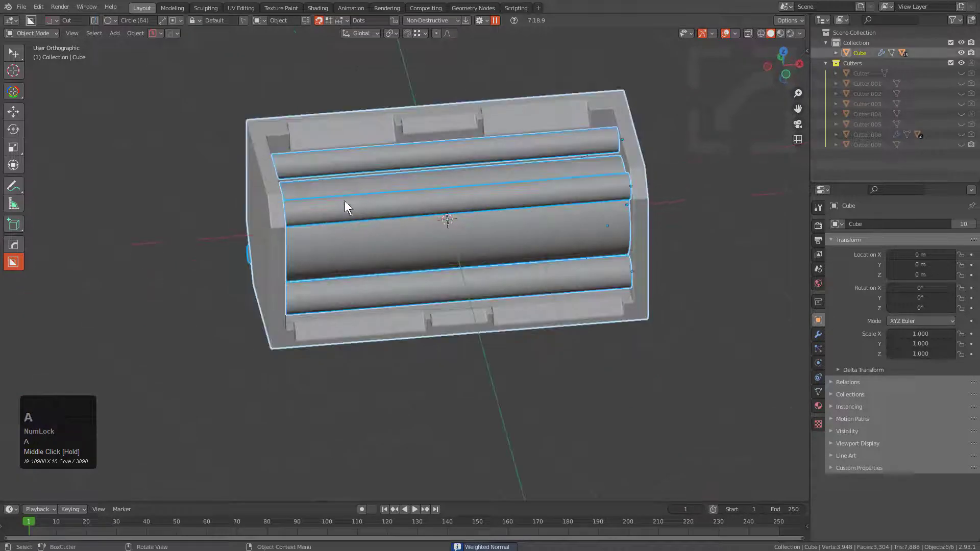
{"action": "left_click", "coordinate": [320, 127], "text": "shift"}
{"action": "left_click", "coordinate": [315, 127], "text": "shift"}
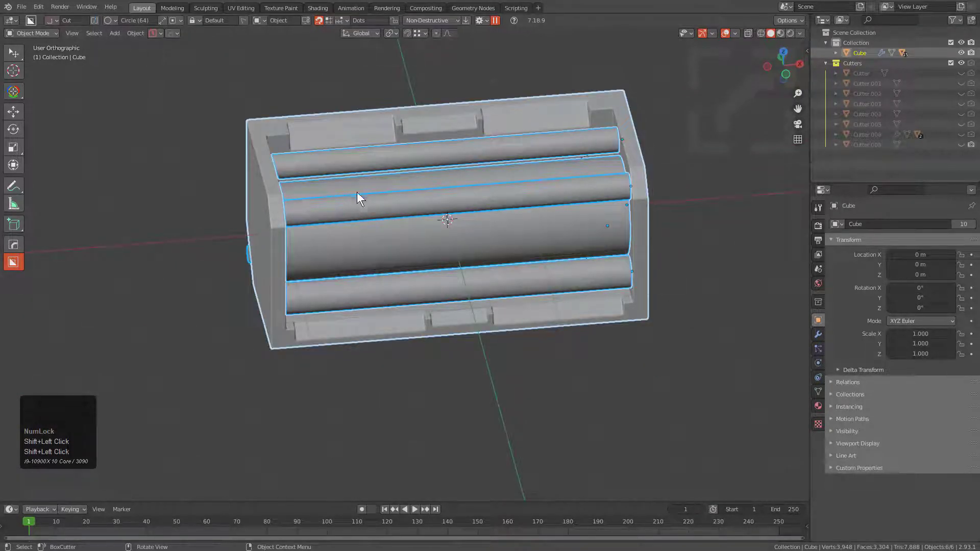
{"action": "scroll", "coordinate": [449, 235], "scroll_direction": "up", "scroll_amount": 4}
{"action": "scroll", "coordinate": [466, 245], "scroll_direction": "down", "scroll_amount": 2}
{"action": "key", "text": "q"}
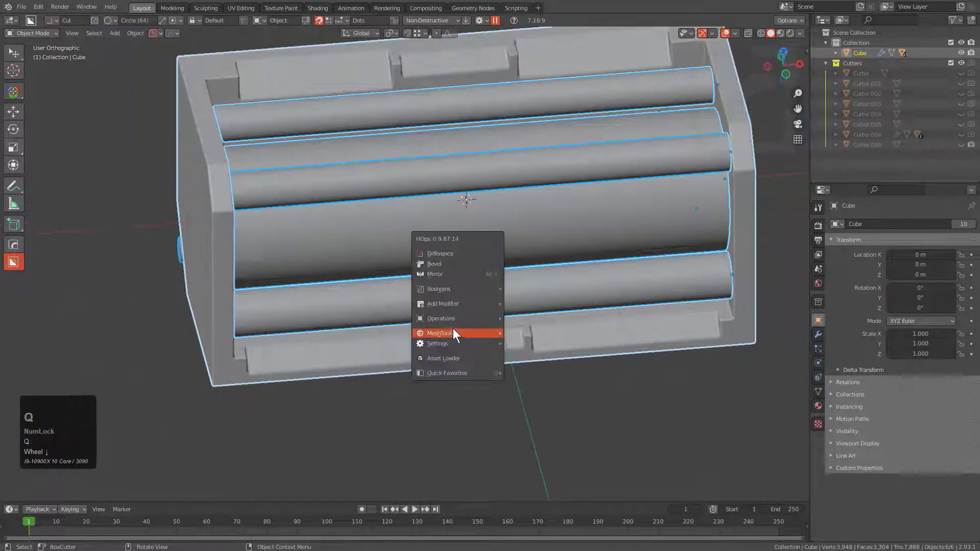
{"action": "mouse_move", "coordinate": [453, 333]}
{"action": "left_click", "coordinate": [552, 350]}
{"action": "scroll", "coordinate": [550, 365], "scroll_direction": "up", "scroll_amount": 1}
{"action": "scroll", "coordinate": [550, 364], "scroll_direction": "down", "scroll_amount": 1}
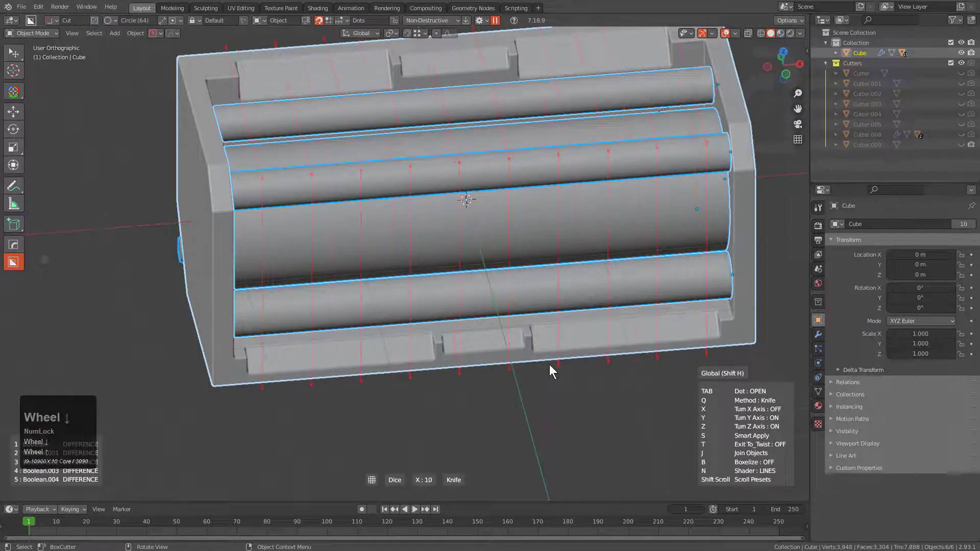
{"action": "scroll", "coordinate": [549, 365], "scroll_direction": "down", "scroll_amount": 2}
{"action": "key", "text": "t"}
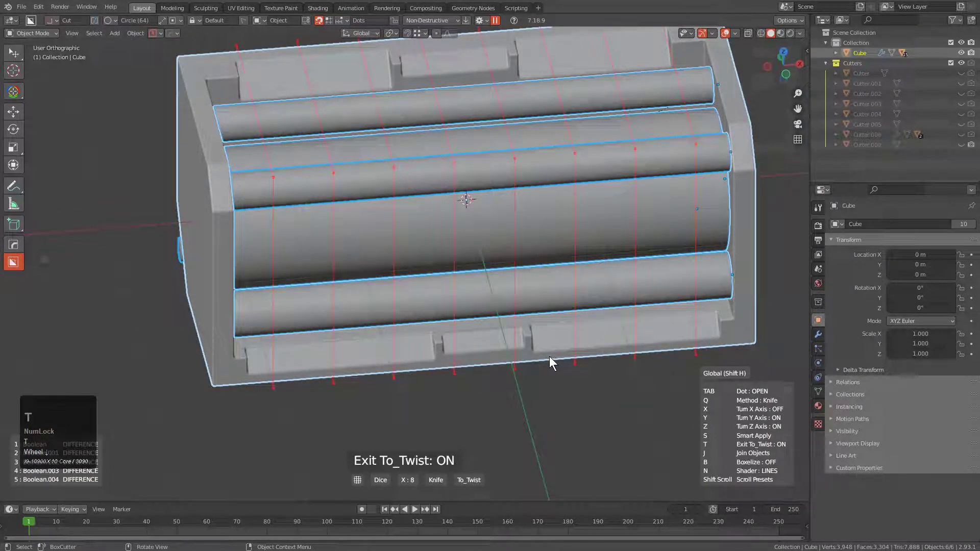
{"action": "left_click", "coordinate": [549, 356]}
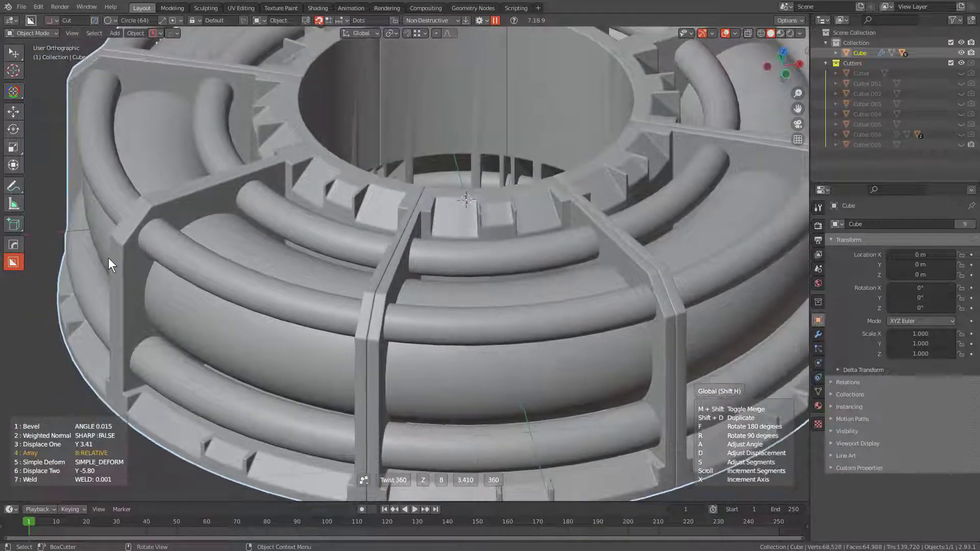
Step: Accept the 360° array twist about Z with a displacement of 3.41, forming the block into a ring
{"action": "left_click", "coordinate": [109, 258]}
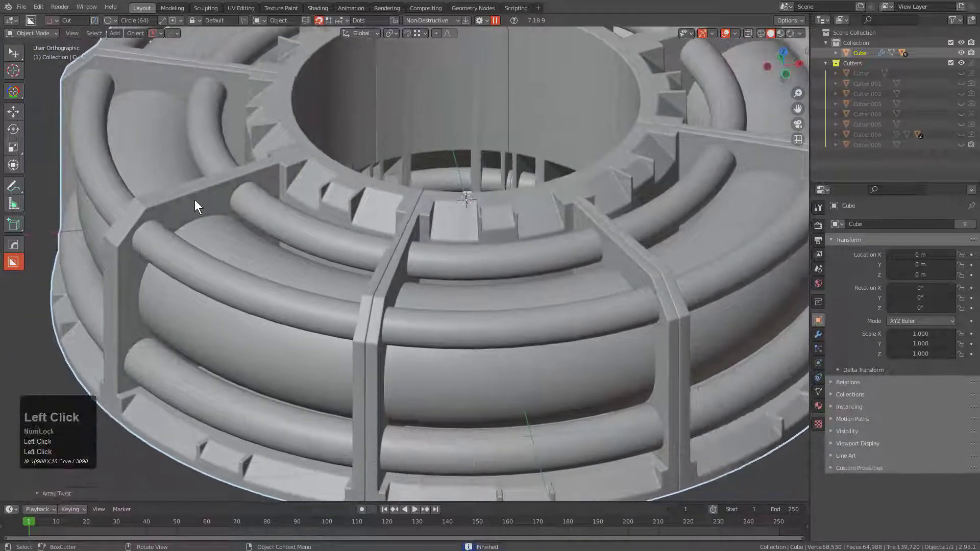
{"action": "scroll", "coordinate": [363, 232], "scroll_direction": "down", "scroll_amount": 4}
{"action": "middle_click_drag", "start_coordinate": [405, 225], "coordinate": [321, 166]}
{"action": "scroll", "coordinate": [420, 211], "scroll_direction": "up", "scroll_amount": 2}
Step: Sharpen the ring at 30° with 60° auto smooth in additive mode, and open its base mesh for editing
{"action": "key", "text": "Tab"}
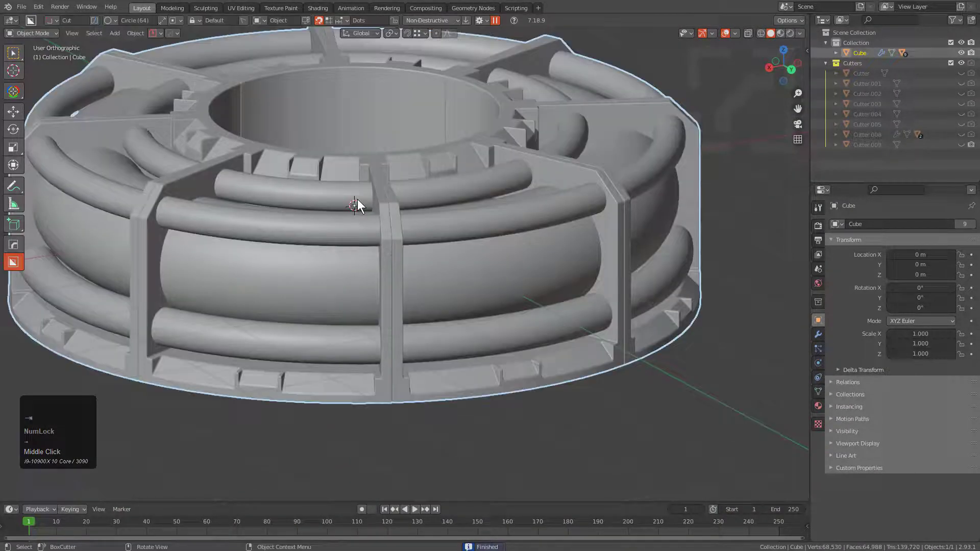
{"action": "key", "text": "q"}
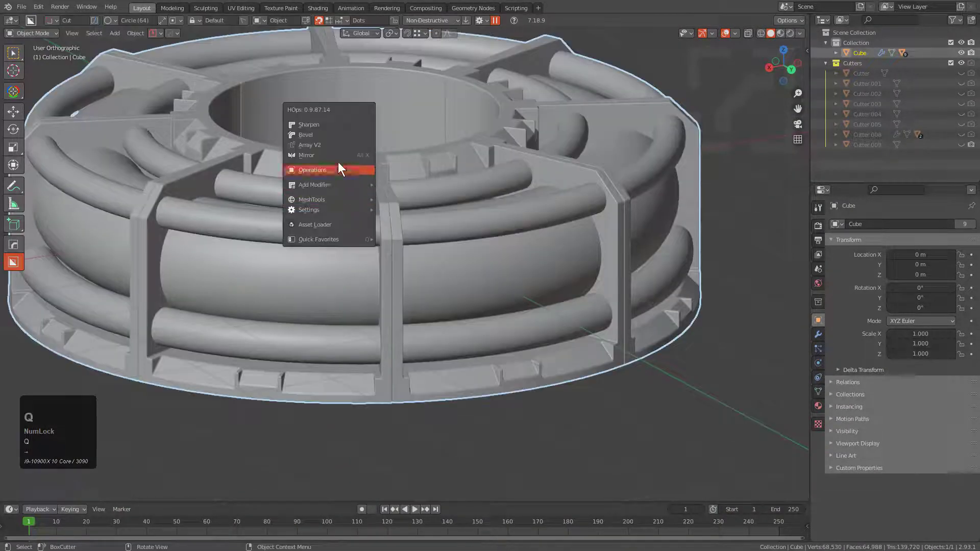
{"action": "left_click", "coordinate": [382, 125]}
{"action": "middle_click_drag", "start_coordinate": [381, 125], "coordinate": [396, 191]}
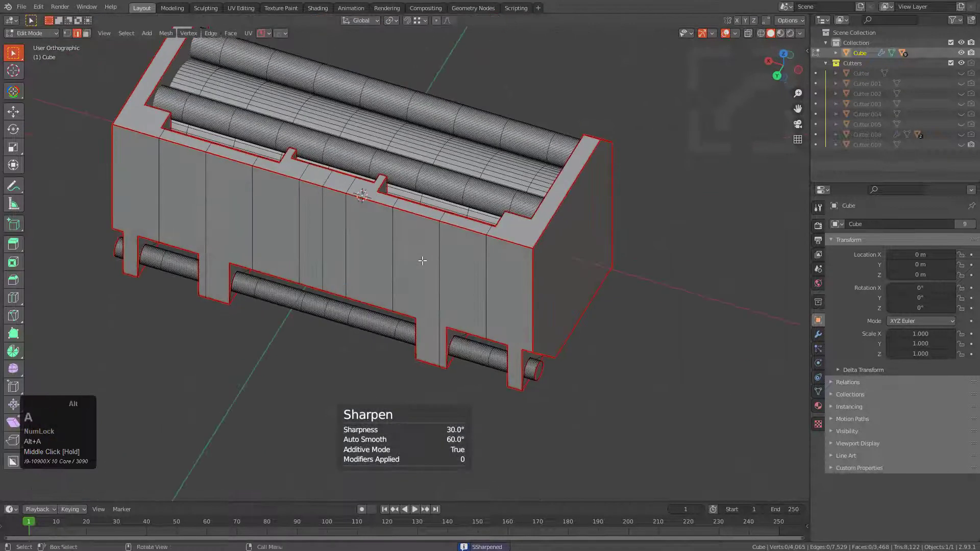
Step: Isolate the block's flat outer wall face with its feet and try to dice it along Z with 5 knife cuts
{"action": "key", "text": "3"}
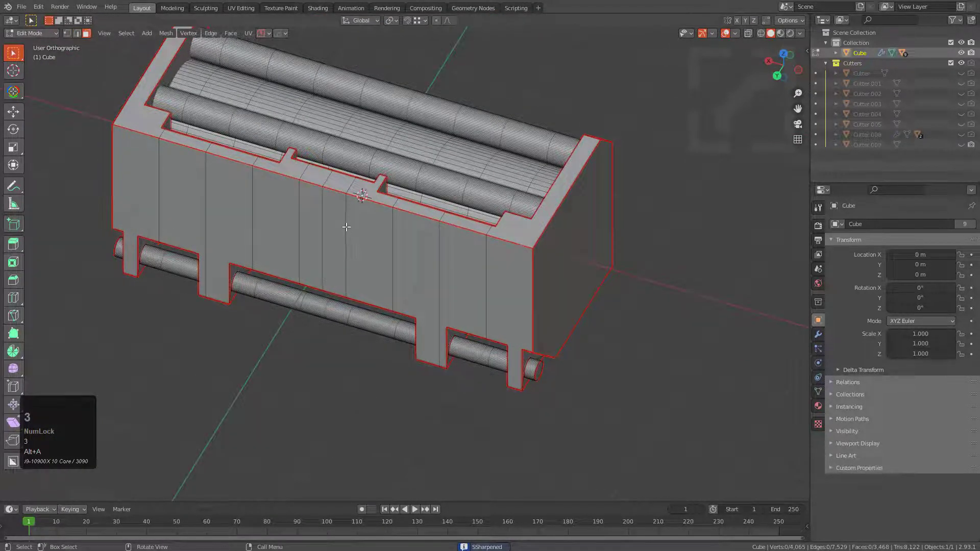
{"action": "key", "text": "l"}
{"action": "key", "text": "shift+h"}
{"action": "middle_click_drag", "start_coordinate": [345, 220], "coordinate": [412, 258]}
{"action": "key", "text": "q"}
{"action": "left_click", "coordinate": [409, 296]}
{"action": "middle_click_drag", "start_coordinate": [409, 295], "coordinate": [519, 264]}
{"action": "scroll", "coordinate": [583, 267], "scroll_direction": "up", "scroll_amount": 3}
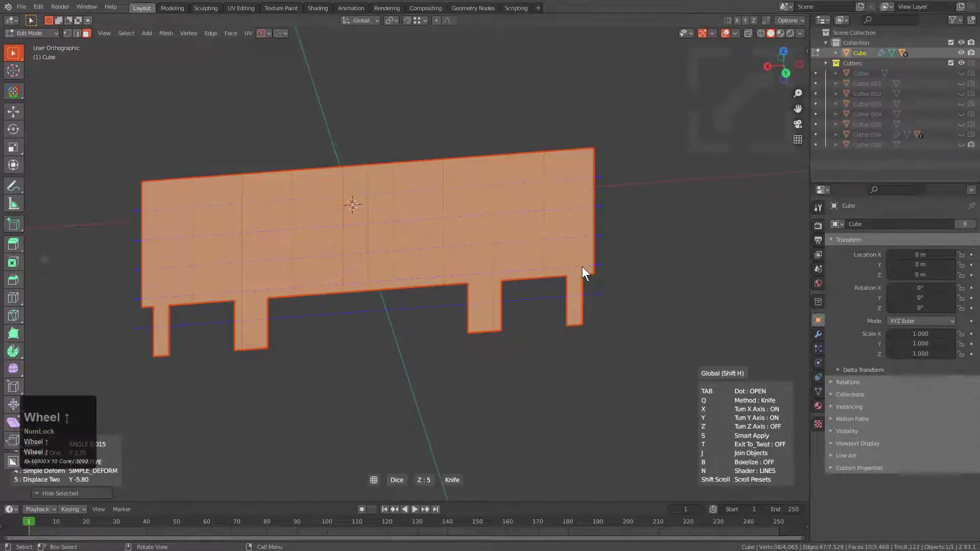
{"action": "left_click", "coordinate": [582, 266]}
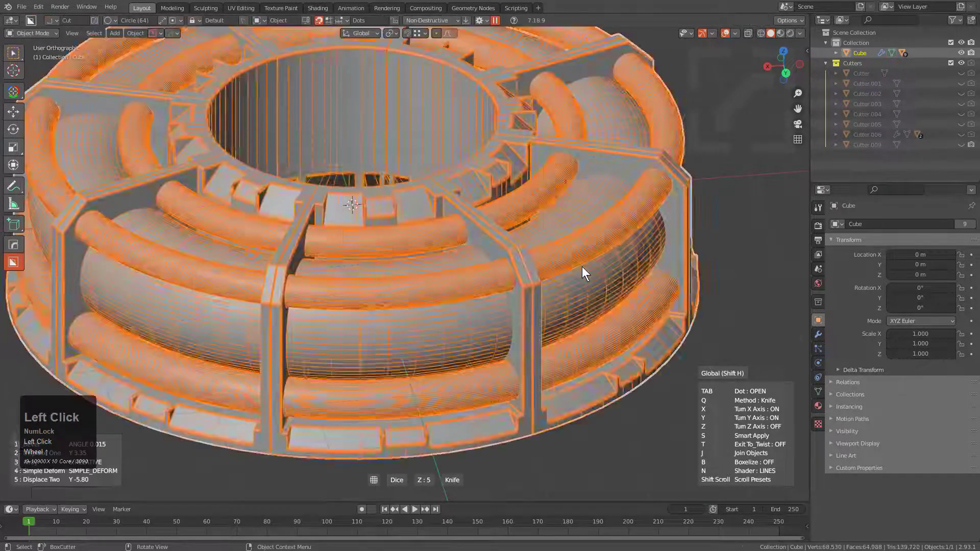
Step: Add a blank principled material to the whole ring
{"action": "middle_click_drag", "start_coordinate": [572, 268], "coordinate": [219, 137]}
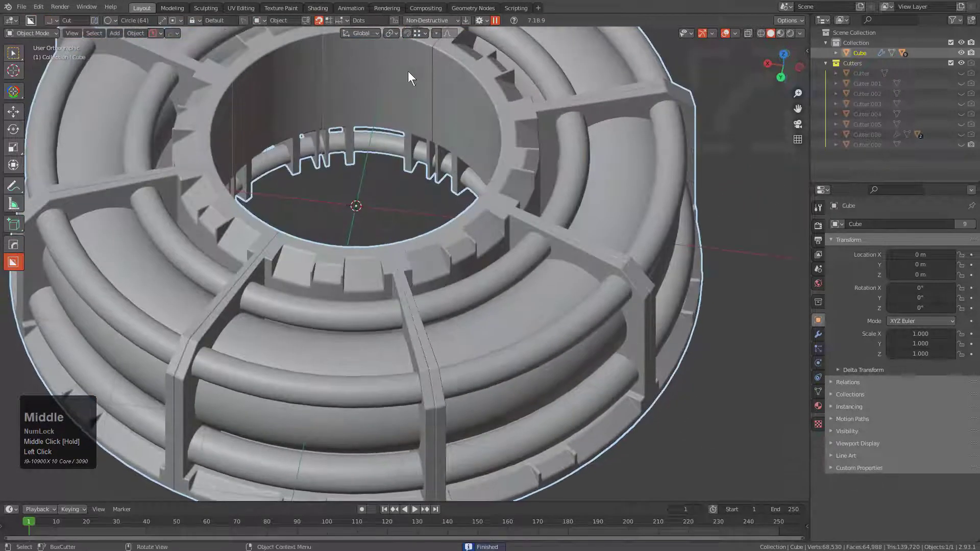
{"action": "scroll", "coordinate": [341, 197], "scroll_direction": "down", "scroll_amount": 3}
{"action": "mouse_move", "coordinate": [320, 251]}
{"action": "middle_mouse_down"}
{"action": "mouse_move", "coordinate": [329, 241]}
{"action": "mouse_move", "coordinate": [359, 274]}
{"action": "mouse_move", "coordinate": [335, 248]}
{"action": "middle_mouse_up"}
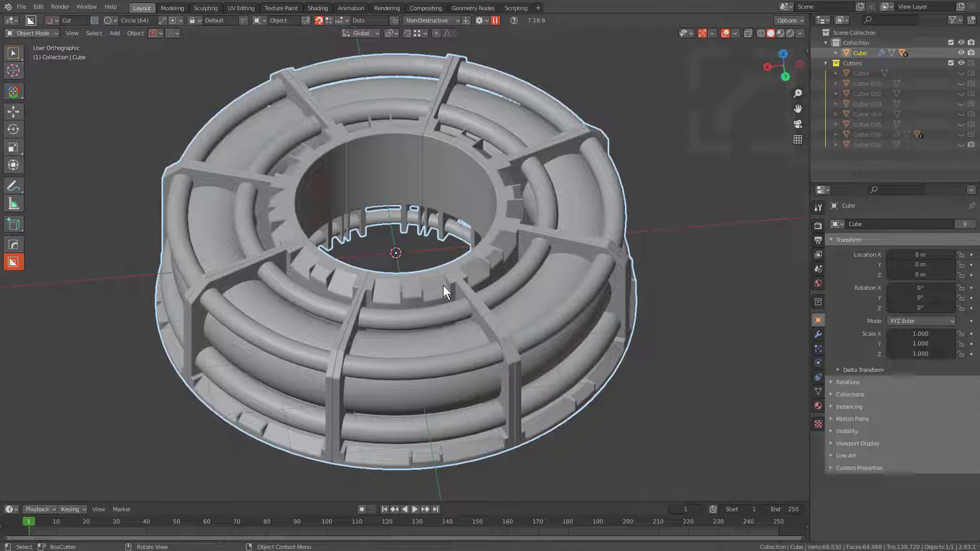
{"action": "middle_click_drag", "start_coordinate": [405, 286], "coordinate": [434, 288], "text": "shift"}
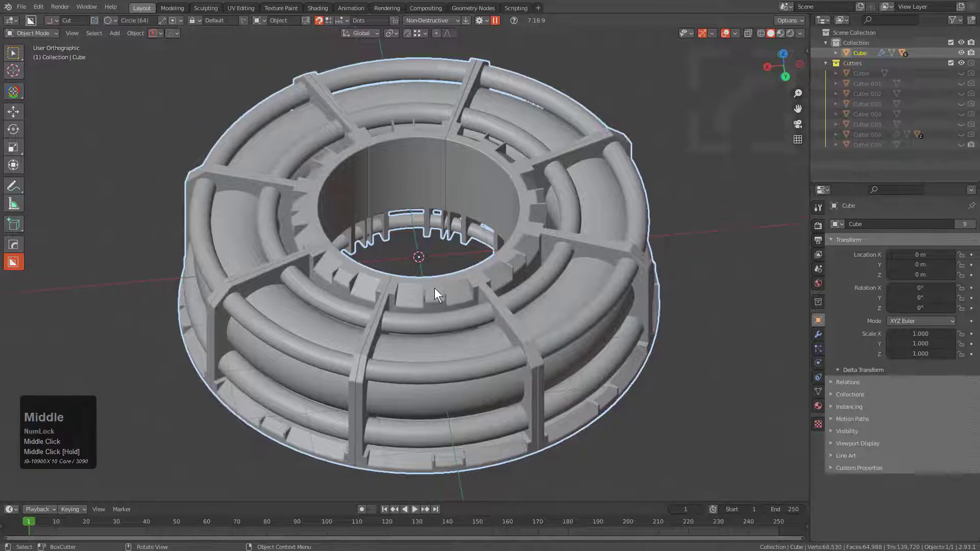
{"action": "key", "text": "alt+m"}
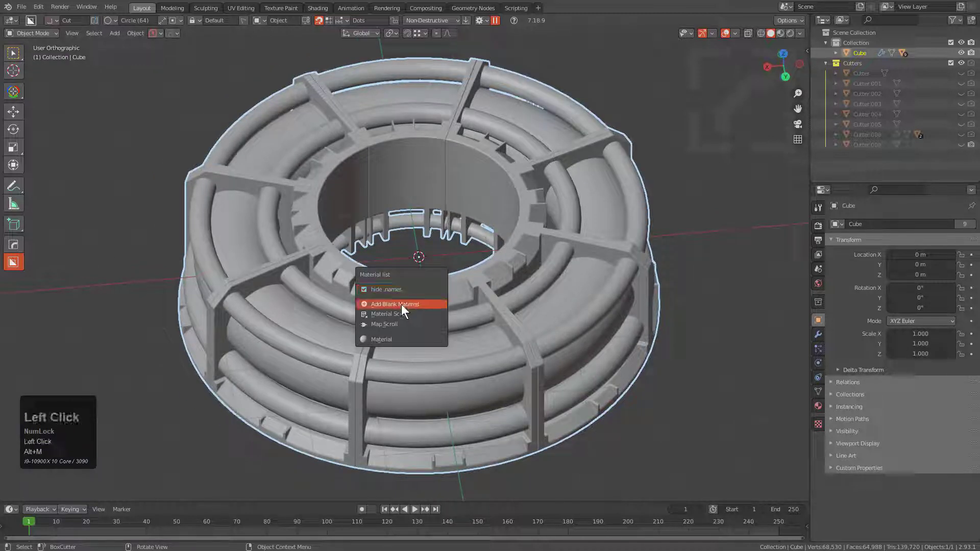
{"action": "left_click", "coordinate": [402, 304]}
{"action": "scroll", "coordinate": [434, 301], "scroll_direction": "down", "scroll_amount": 4, "text": "shift"}
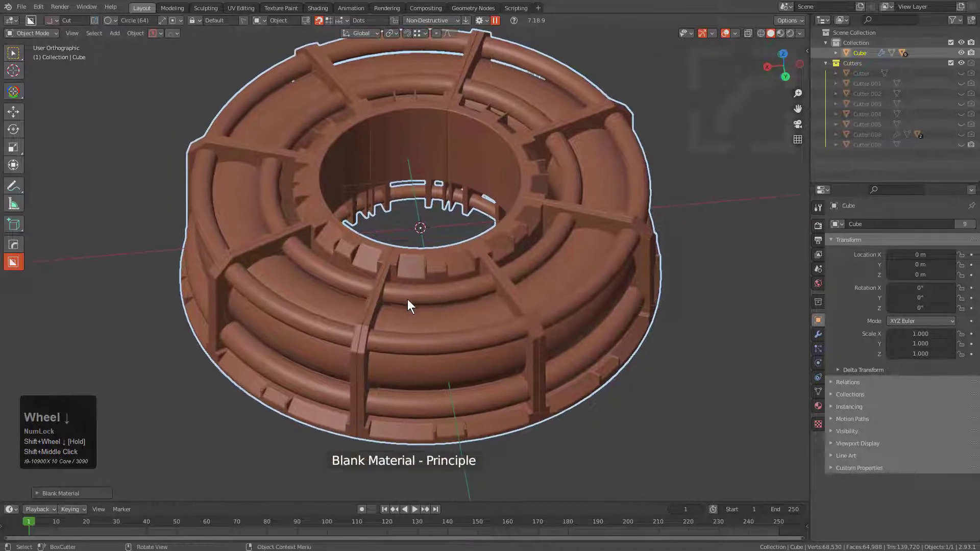
Step: Reveal all hidden geometry in the ring's base mesh and clear the selection
{"action": "key", "text": "Tab"}
{"action": "key", "text": "alt+a"}
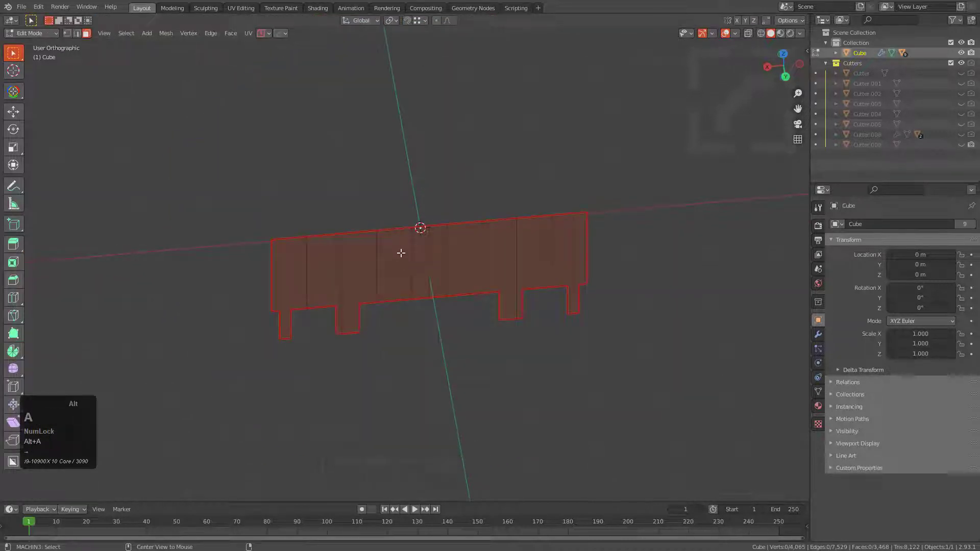
{"action": "key", "text": "alt+h"}
{"action": "key", "text": "alt+a"}
{"action": "middle_click_drag", "start_coordinate": [401, 253], "coordinate": [489, 191]}
Step: Select every cylinder by inverting a linked selection of the notched block, and give them a new blank material
{"action": "key", "text": "1"}
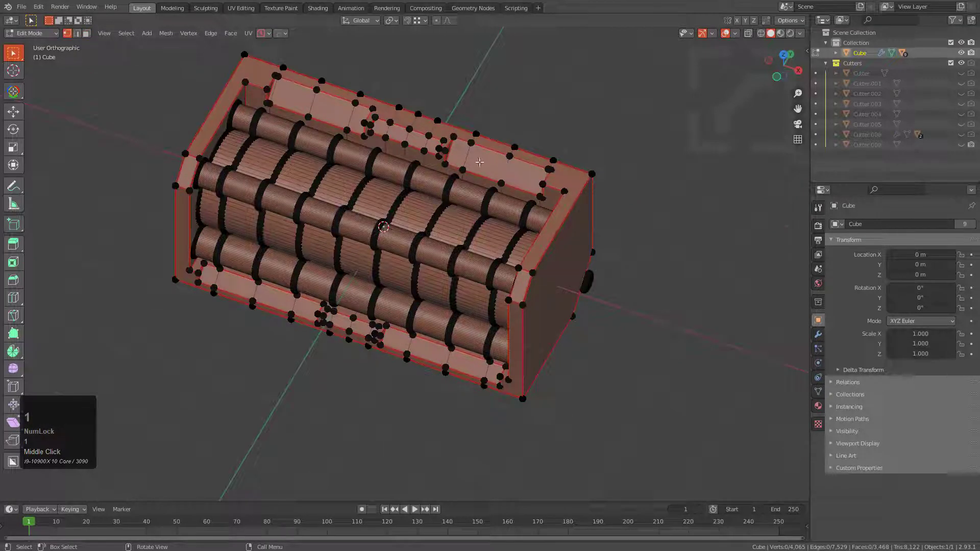
{"action": "key", "text": "l"}
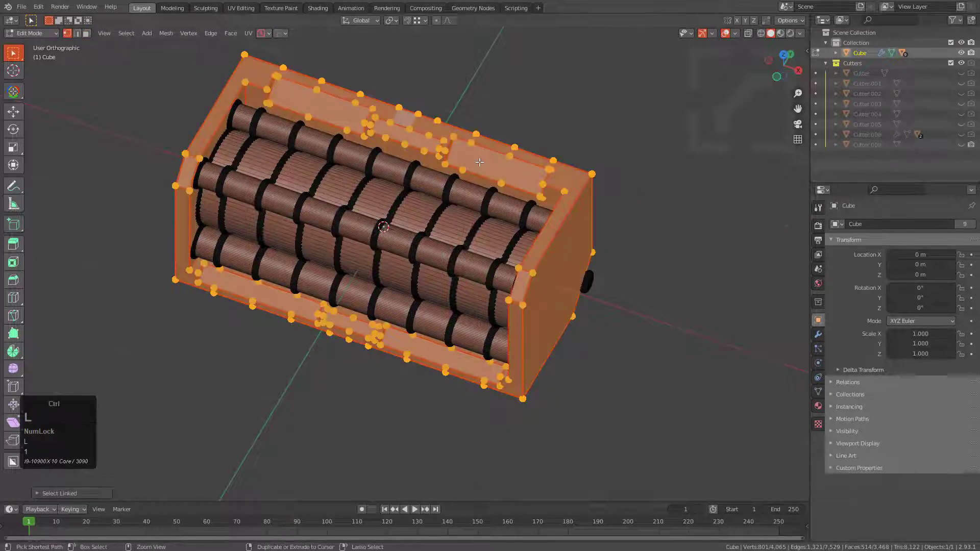
{"action": "key", "text": "ctrl+i"}
{"action": "middle_click_drag", "start_coordinate": [478, 215], "coordinate": [494, 215]}
{"action": "key", "text": "alt+m"}
{"action": "key", "text": "q"}
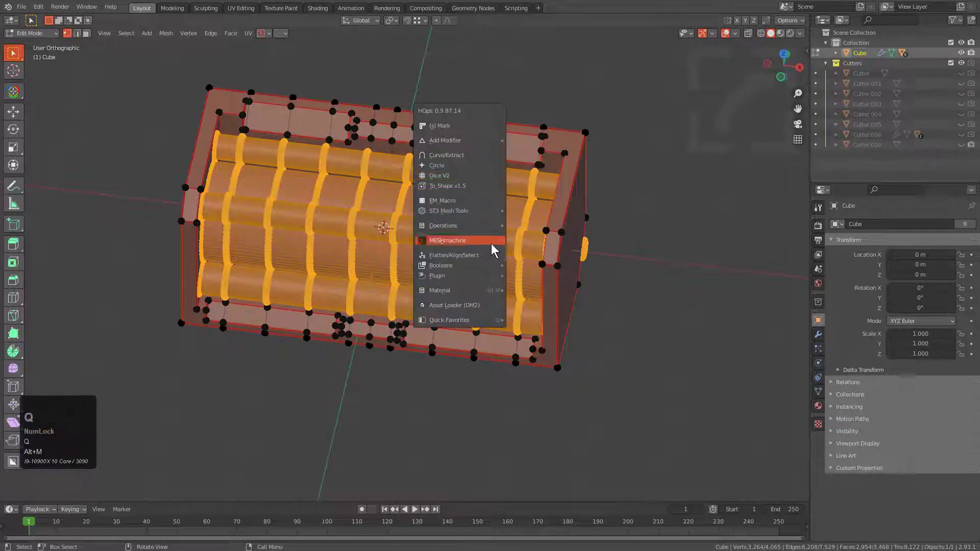
{"action": "mouse_move", "coordinate": [495, 290]}
{"action": "left_click", "coordinate": [542, 303]}
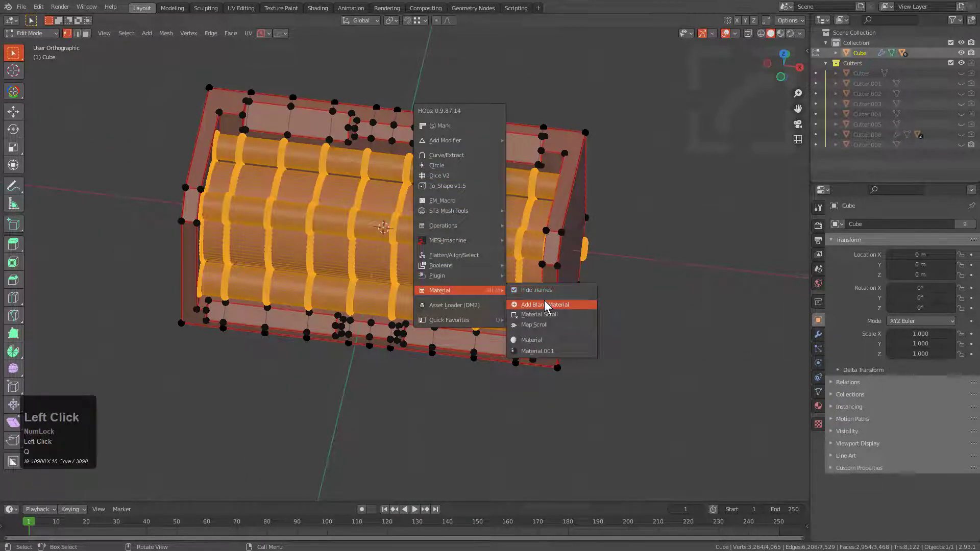
Step: Select only the large central cylinder and assign it its own new blank material
{"action": "middle_click_drag", "start_coordinate": [473, 233], "coordinate": [452, 224]}
{"action": "scroll", "coordinate": [439, 216], "scroll_direction": "up", "scroll_amount": 2}
{"action": "key", "text": "alt+a"}
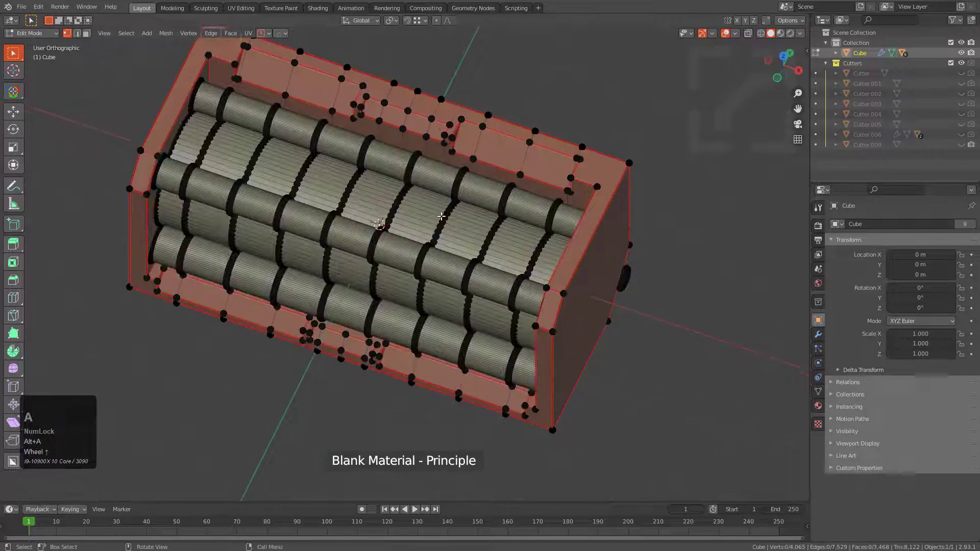
{"action": "key", "text": "l"}
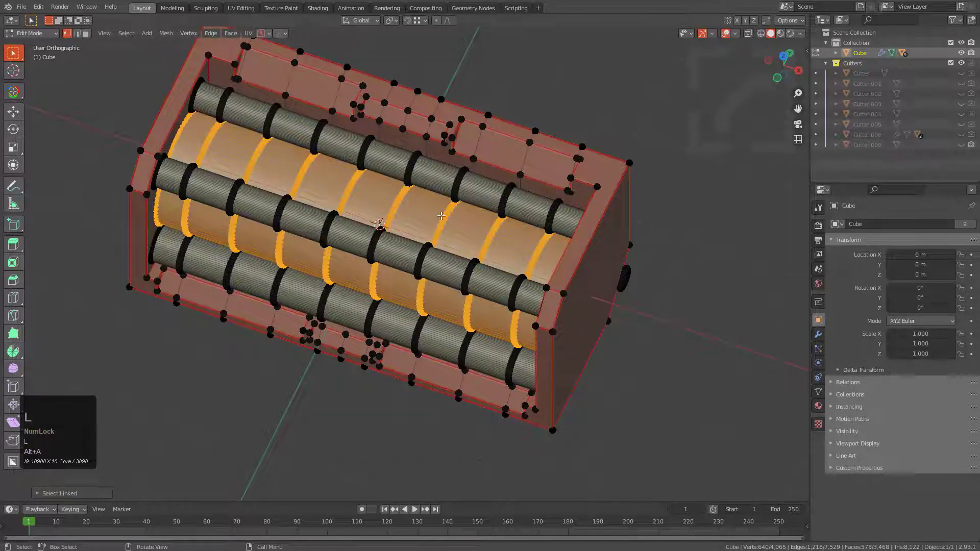
{"action": "key", "text": "q"}
{"action": "mouse_move", "coordinate": [449, 216]}
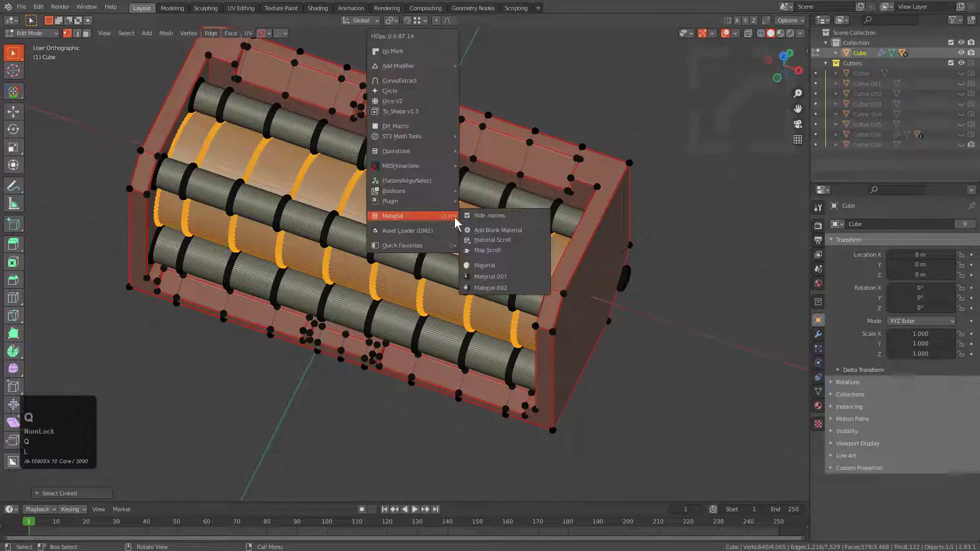
{"action": "left_click", "coordinate": [498, 230]}
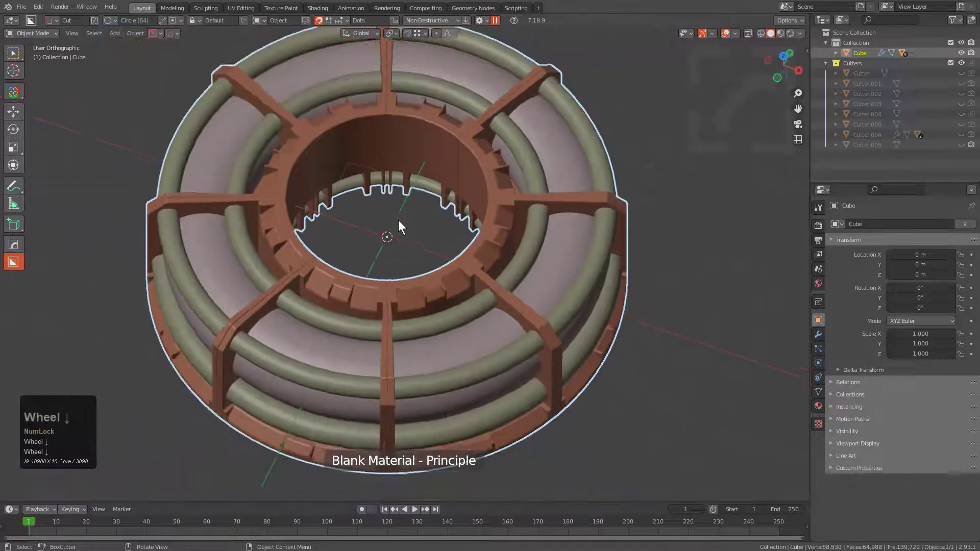
Step: Display the ring with Material Preview shading
{"action": "middle_click_drag", "start_coordinate": [400, 221], "coordinate": [465, 301]}
{"action": "left_click", "coordinate": [781, 34]}
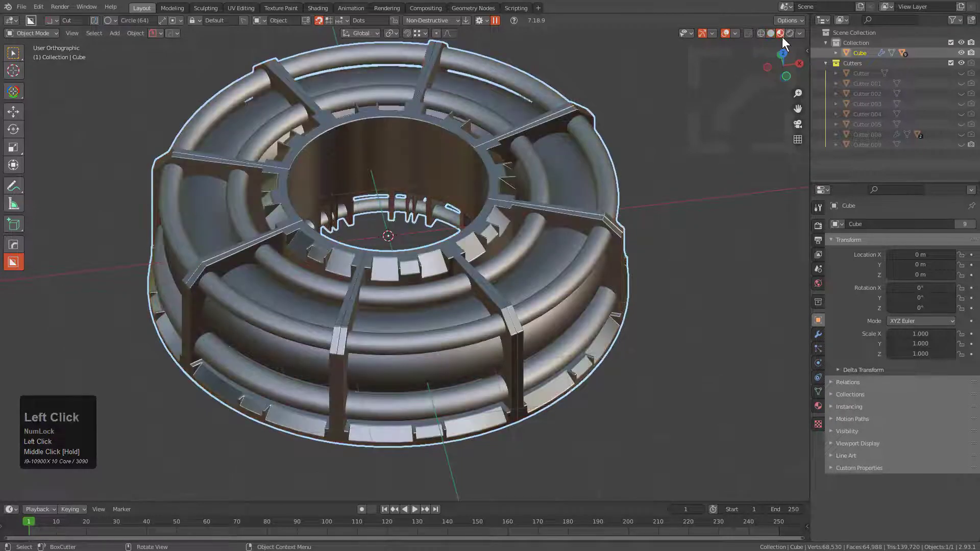
{"action": "middle_click_drag", "start_coordinate": [528, 233], "coordinate": [532, 238]}
Step: Start Material Scroll on the ring and cycle slot 3, the large tube, to a glossy mirror-like metal
{"action": "key", "text": "alt+m"}
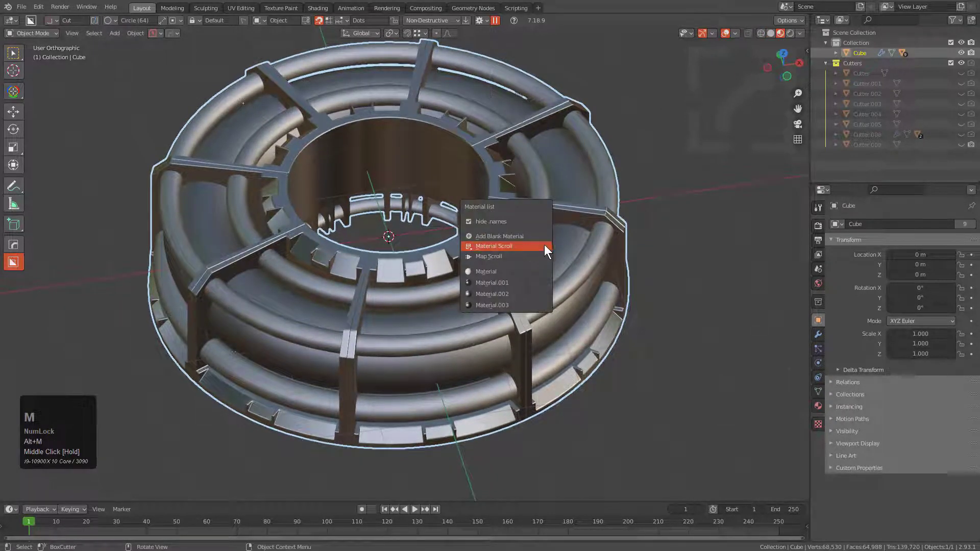
{"action": "left_click", "coordinate": [531, 246]}
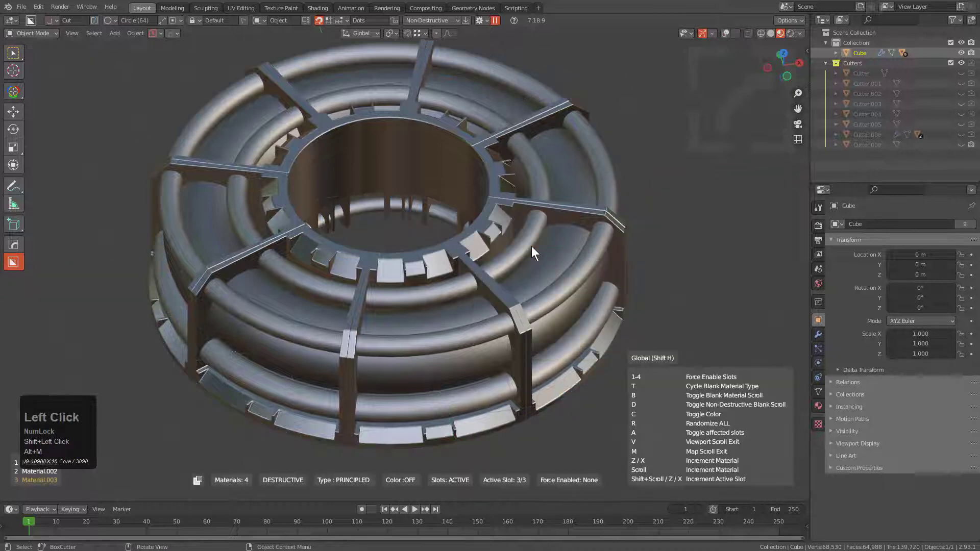
{"action": "scroll", "coordinate": [532, 246], "scroll_direction": "up", "scroll_amount": 3}
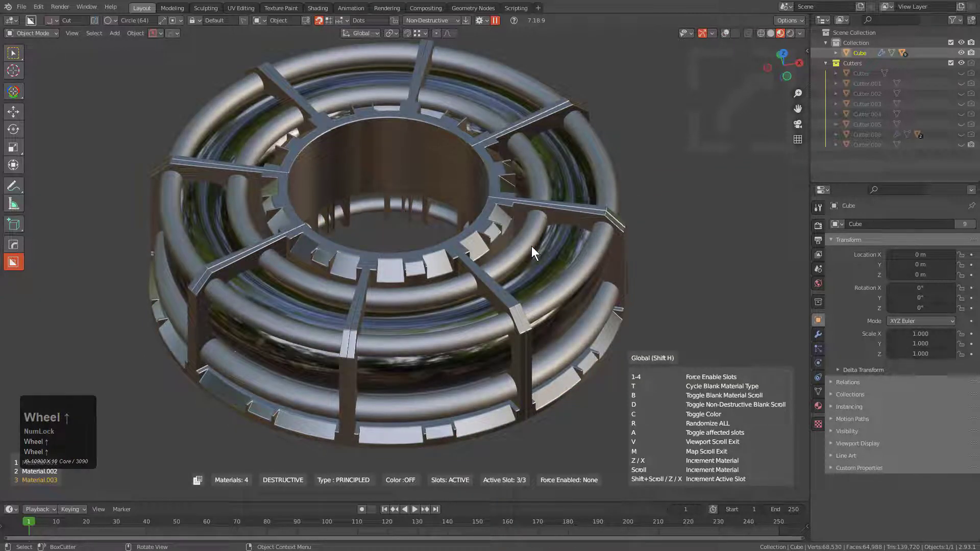
{"action": "scroll", "coordinate": [531, 246], "scroll_direction": "up", "scroll_amount": 4}
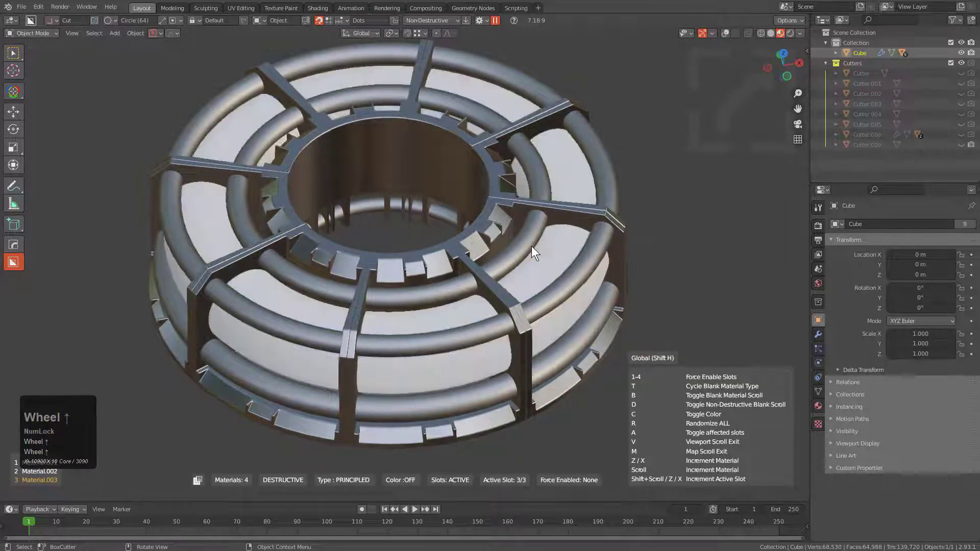
{"action": "scroll", "coordinate": [532, 246], "scroll_direction": "up", "scroll_amount": 1}
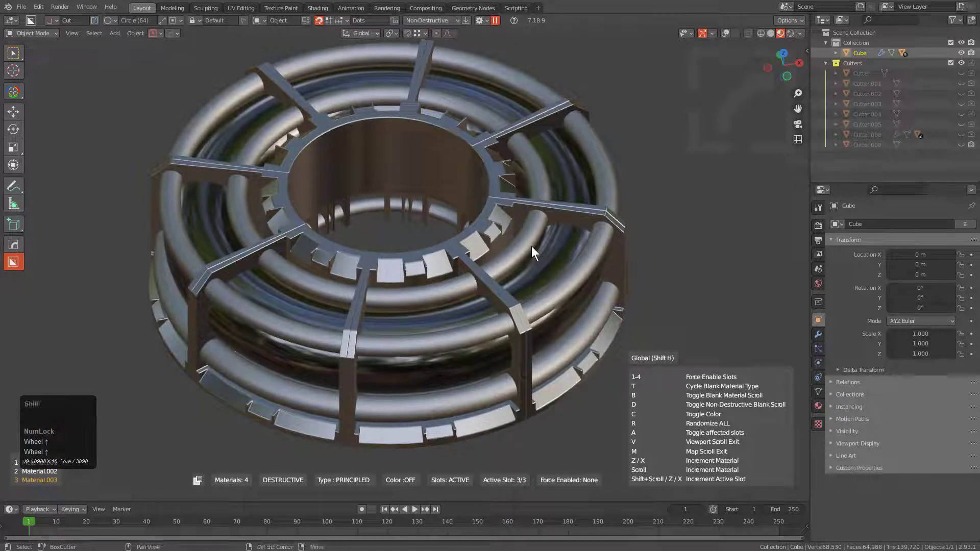
Step: Make slot 2 active in Material Scroll and cycle the thin tubes to a polished reflective metal
{"action": "scroll", "coordinate": [532, 246], "scroll_direction": "up", "scroll_amount": 1}
{"action": "scroll", "coordinate": [531, 246], "scroll_direction": "up", "scroll_amount": 4}
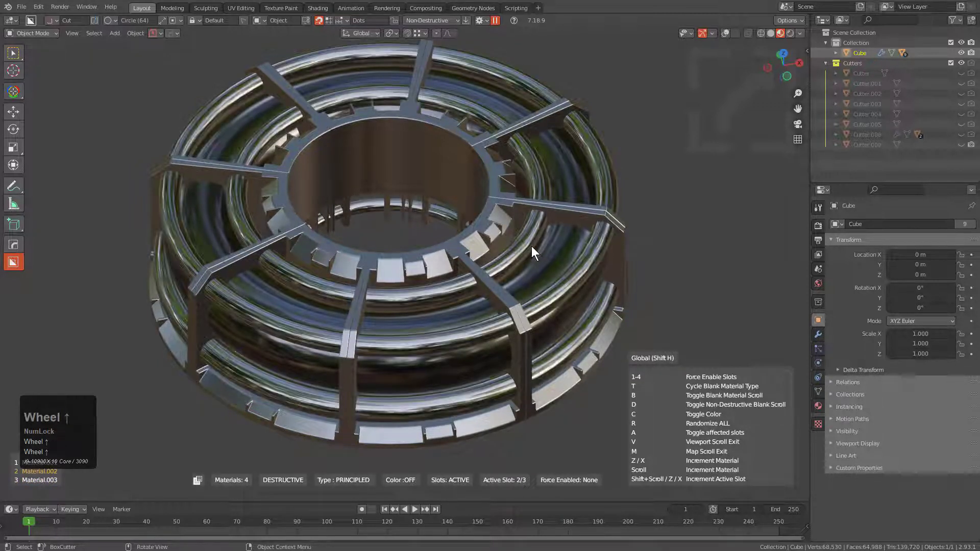
{"action": "scroll", "coordinate": [531, 246], "scroll_direction": "up", "scroll_amount": 1}
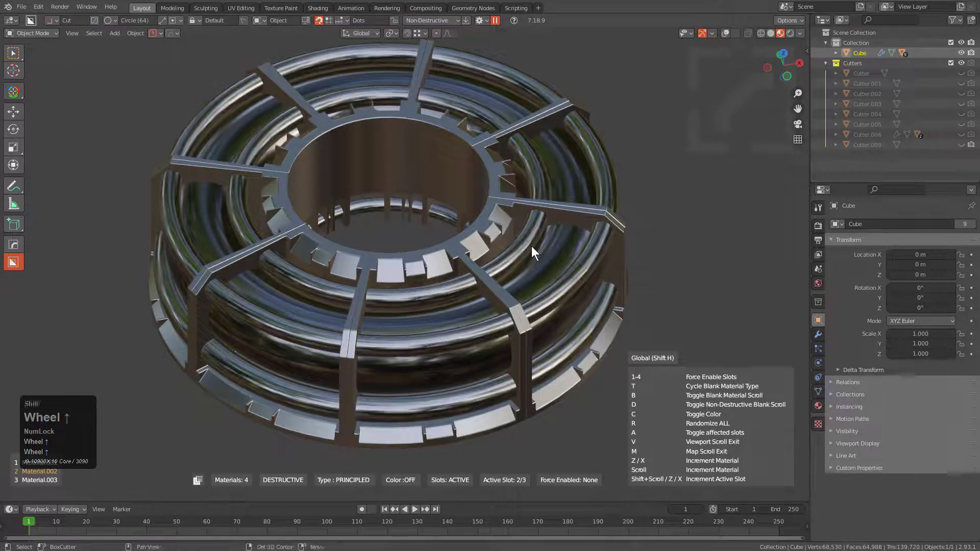
Step: Make slot 1 active in Material Scroll, cycle the frame's material and accept the material choices
{"action": "scroll", "coordinate": [532, 246], "scroll_direction": "up", "scroll_amount": 2, "text": "shift"}
{"action": "scroll", "coordinate": [532, 246], "scroll_direction": "up", "scroll_amount": 1, "text": "shift"}
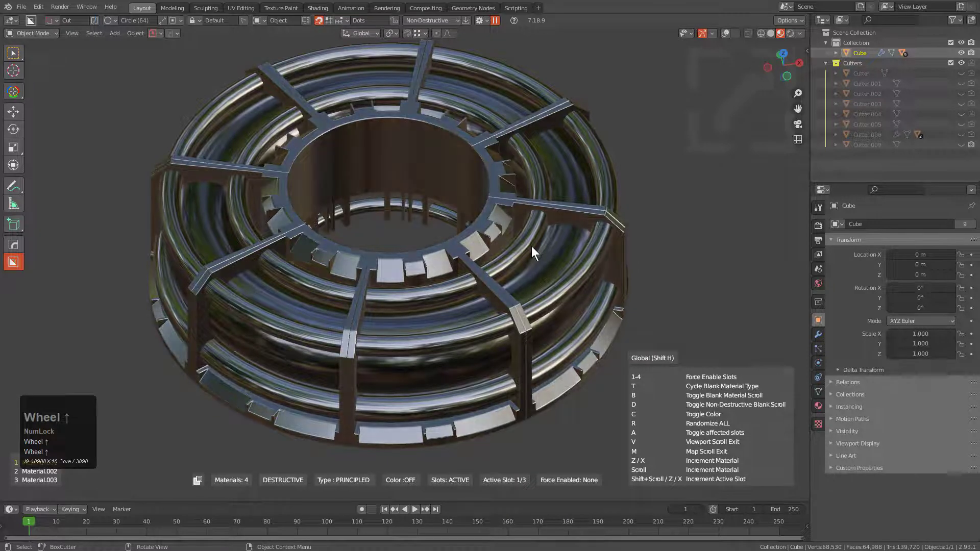
{"action": "scroll", "coordinate": [532, 246], "scroll_direction": "up", "scroll_amount": 1}
{"action": "scroll", "coordinate": [532, 246], "scroll_direction": "up", "scroll_amount": 1}
{"action": "left_click", "coordinate": [532, 246]}
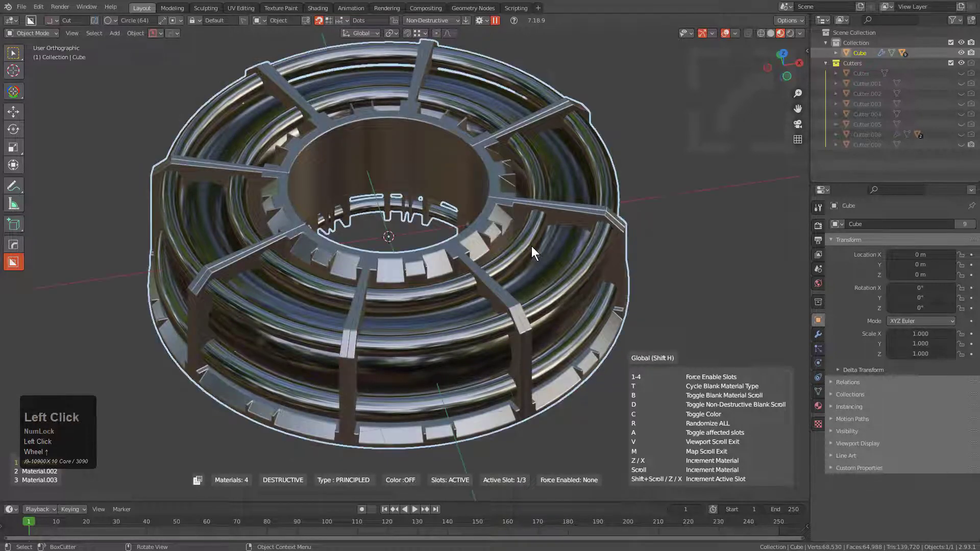
Step: Deselect the ring and scroll through the environment lighting in the Hard Ops viewport adjustment
{"action": "key", "text": "a"}
{"action": "scroll", "coordinate": [495, 247], "scroll_direction": "down", "scroll_amount": 1}
{"action": "middle_click_drag", "start_coordinate": [496, 248], "coordinate": [510, 268]}
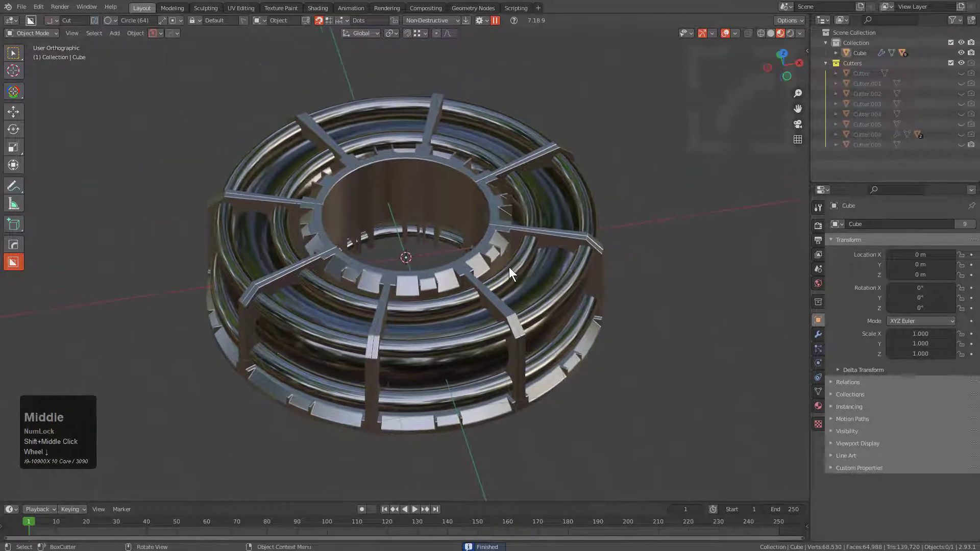
{"action": "key", "text": "alt+v"}
{"action": "key", "text": "s"}
{"action": "key", "text": "s"}
{"action": "key", "text": "s"}
{"action": "key", "text": "s"}
{"action": "key", "text": "s"}
{"action": "key", "text": "s"}
{"action": "key", "text": "s"}
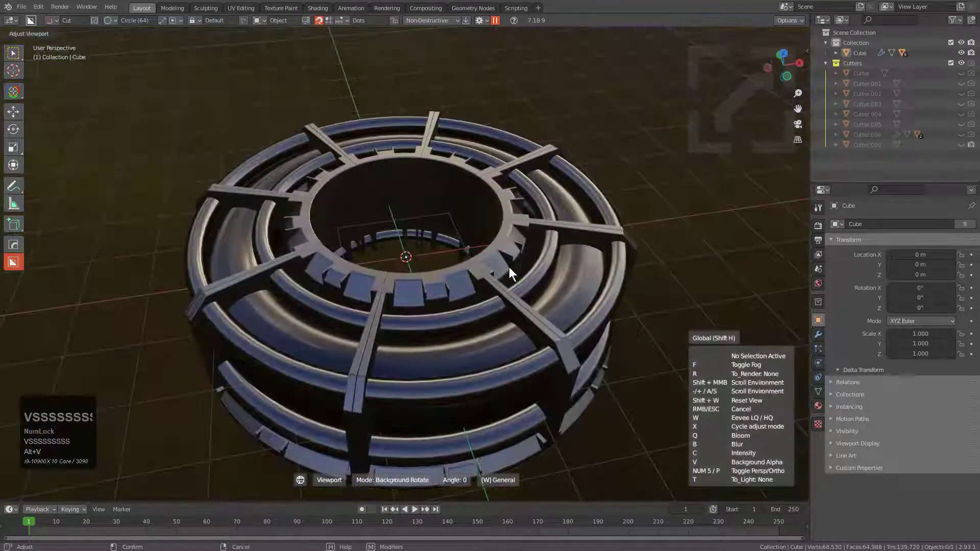
Step: Cycle the environment's intensity and switch its background alpha so the plain grey backdrop shows
{"action": "key", "text": "c"}
{"action": "key", "text": "c"}
{"action": "key", "text": "v"}
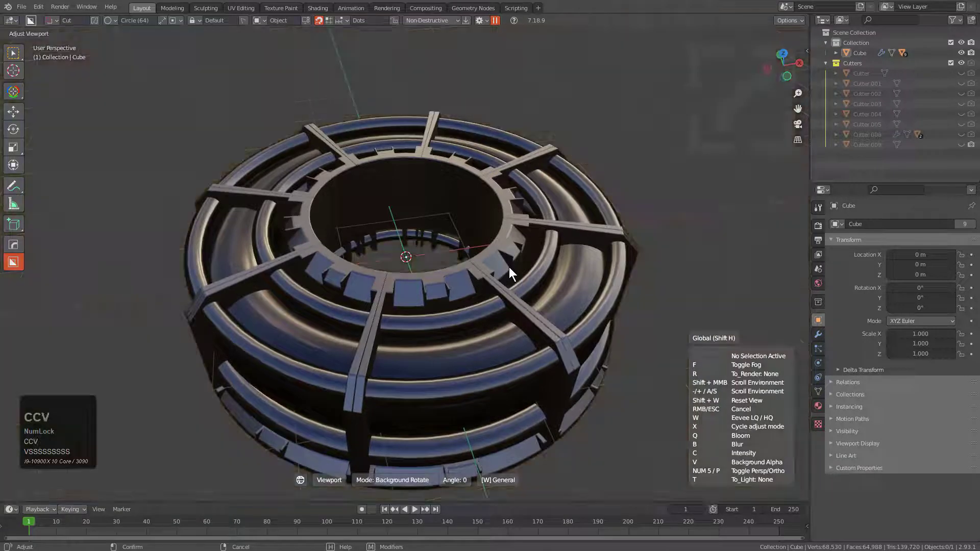
Step: Scroll on to an evenly lit, neutral environment for the ring and accept the viewport adjustment
{"action": "key", "text": "s"}
{"action": "key", "text": "s"}
{"action": "key", "text": "s"}
{"action": "key", "text": "s"}
{"action": "key", "text": "s"}
{"action": "key", "text": "s"}
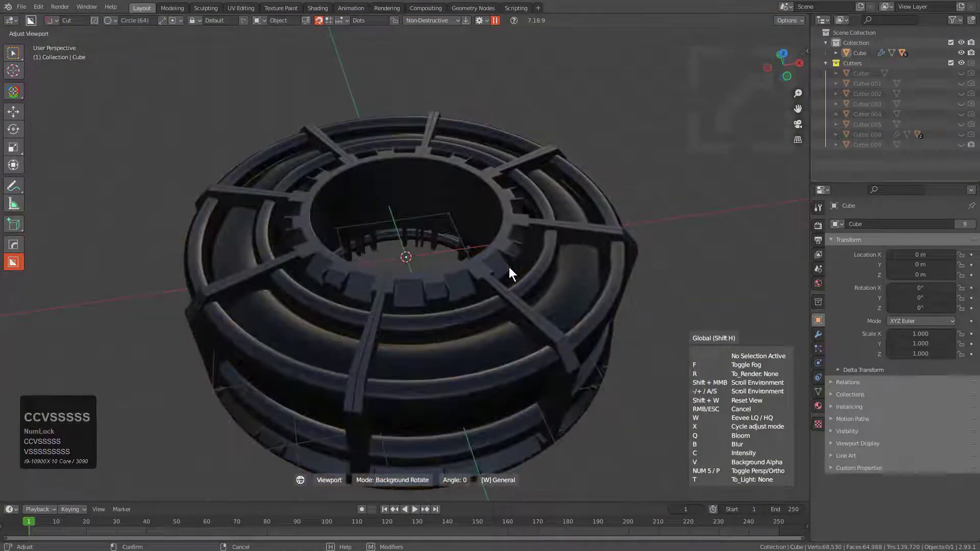
{"action": "key", "text": "s"}
{"action": "key", "text": "s"}
{"action": "key", "text": "s"}
{"action": "key", "text": "s"}
{"action": "key", "text": "s"}
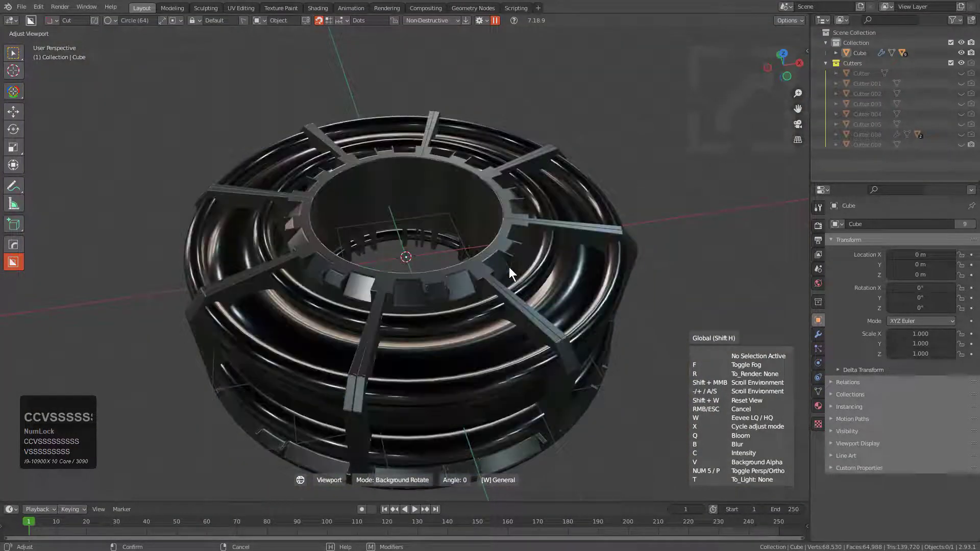
{"action": "left_click", "coordinate": [510, 267]}
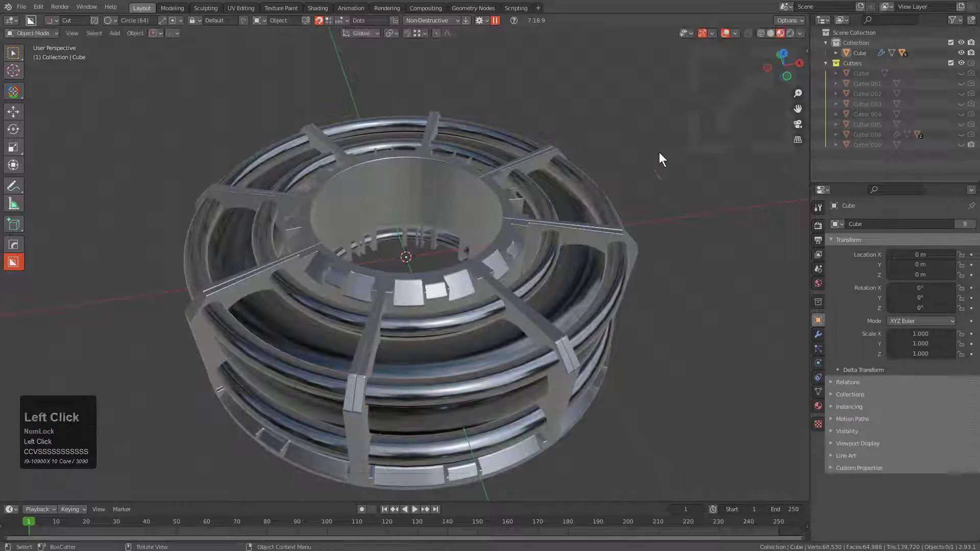